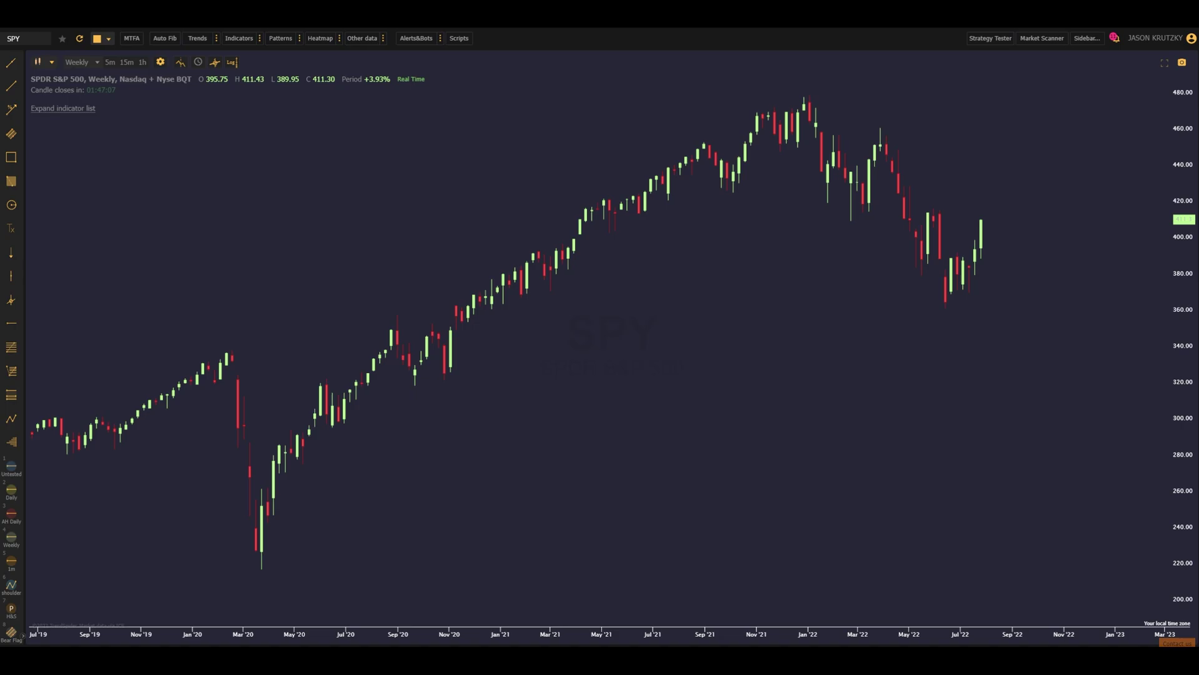
- Tour the Market Scanner and Strategy Tester, adding a script exit condition before closing
click(1042, 38)
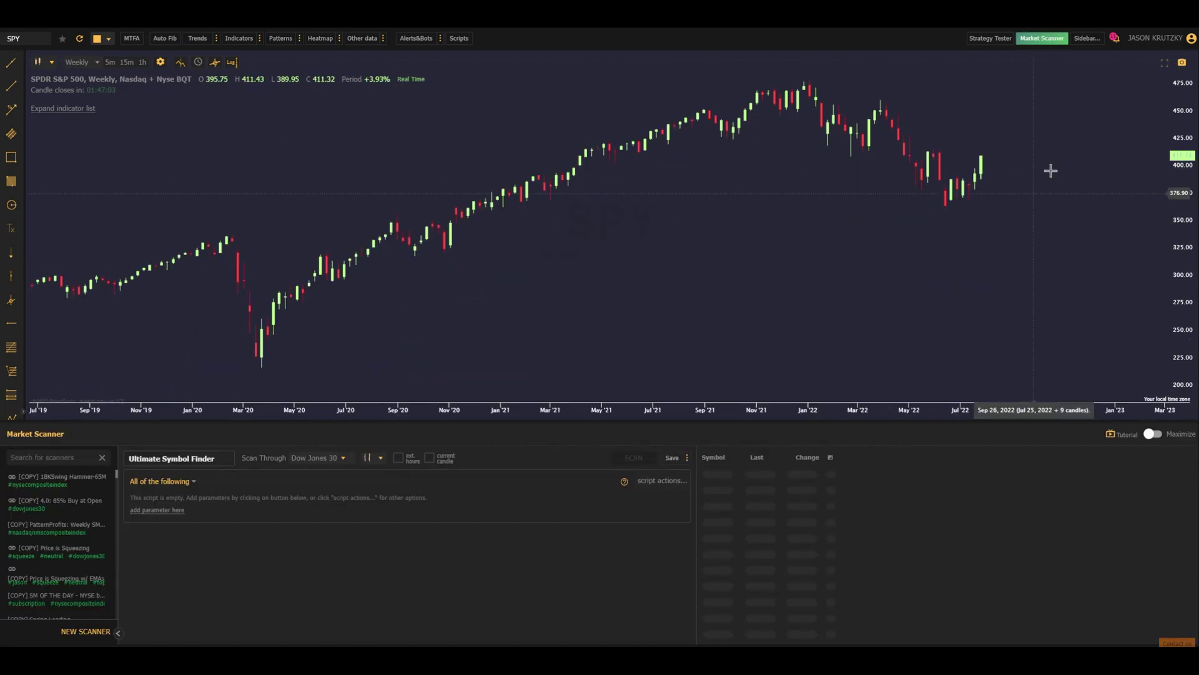
click(993, 38)
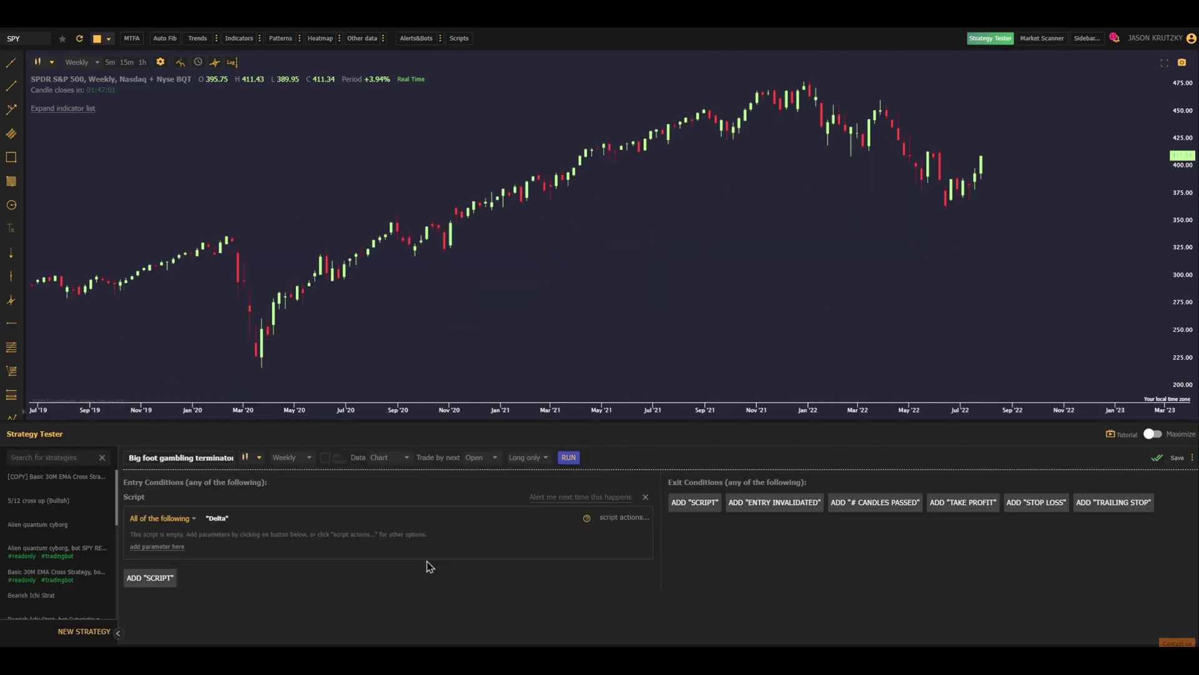
click(703, 504)
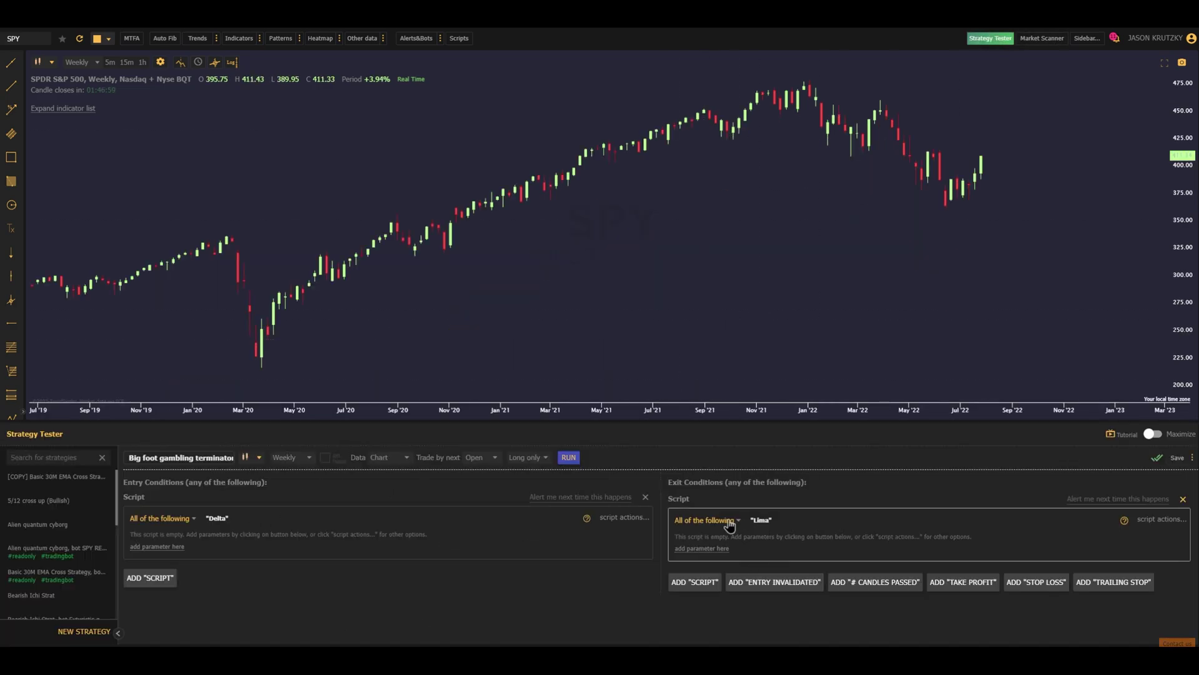
click(990, 39)
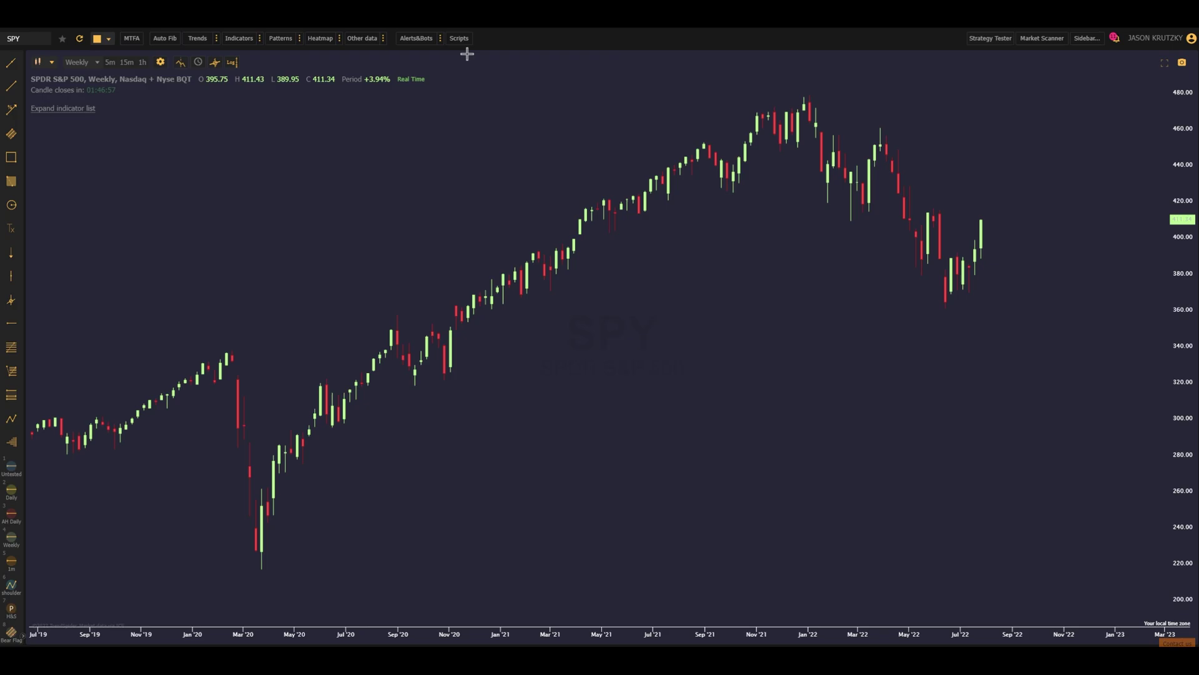
- Start a multi-factor alert on SPY, then cancel it without creating it
click(442, 40)
click(464, 73)
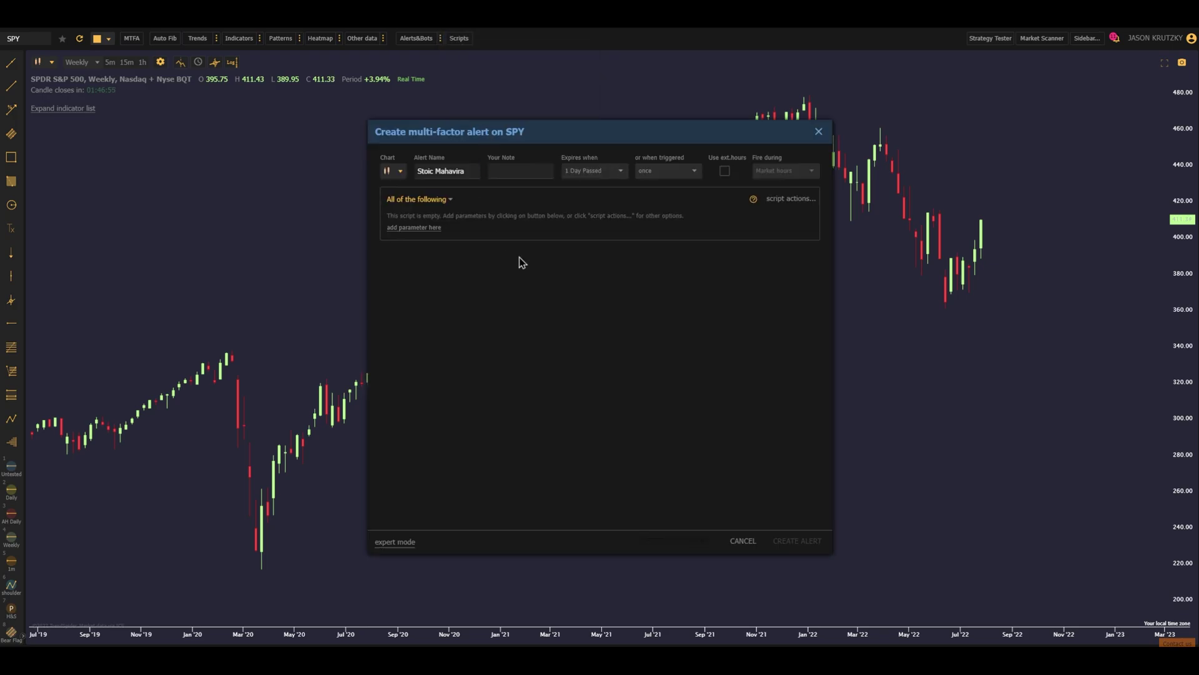
click(819, 132)
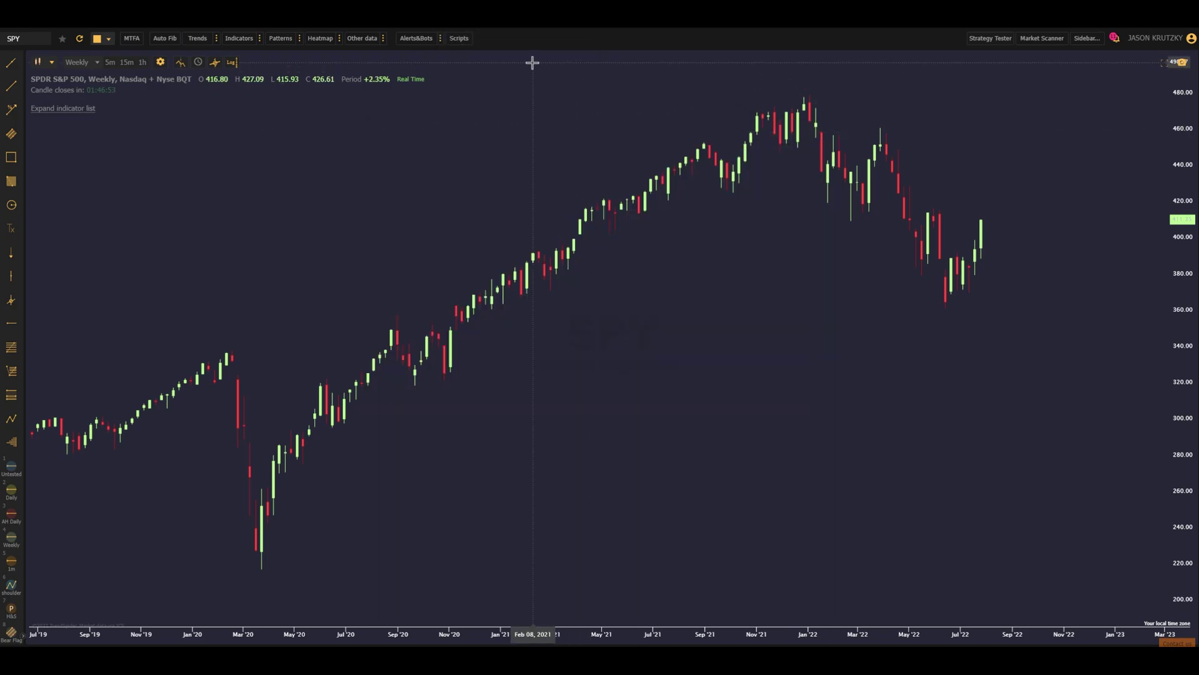
- In the Script Manager, start a blank script template, then close the manager
click(457, 39)
click(375, 478)
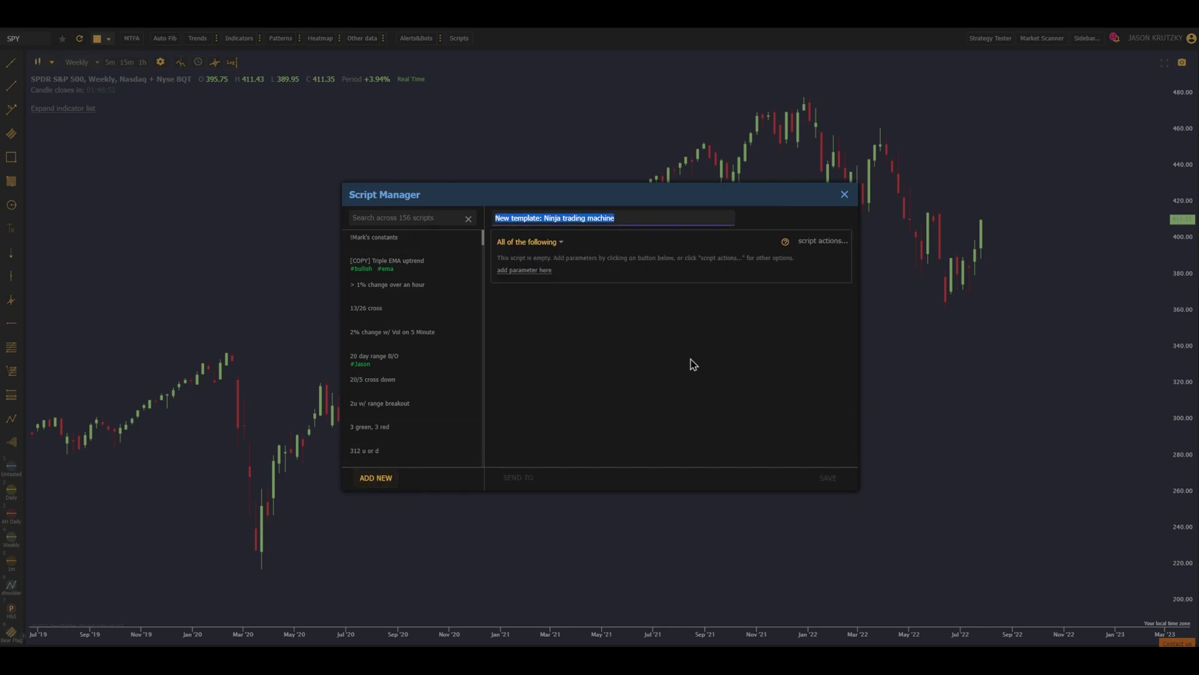
click(845, 194)
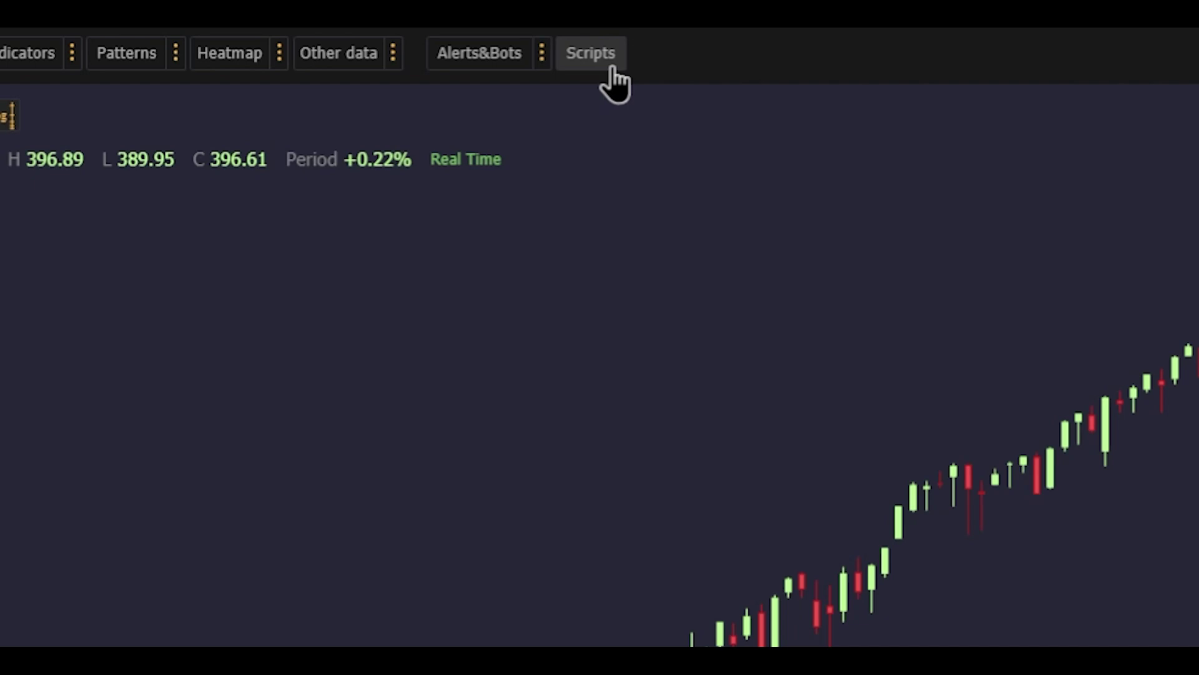
- From the saved-scripts list, create a new empty template and begin adding a parameter
click(614, 67)
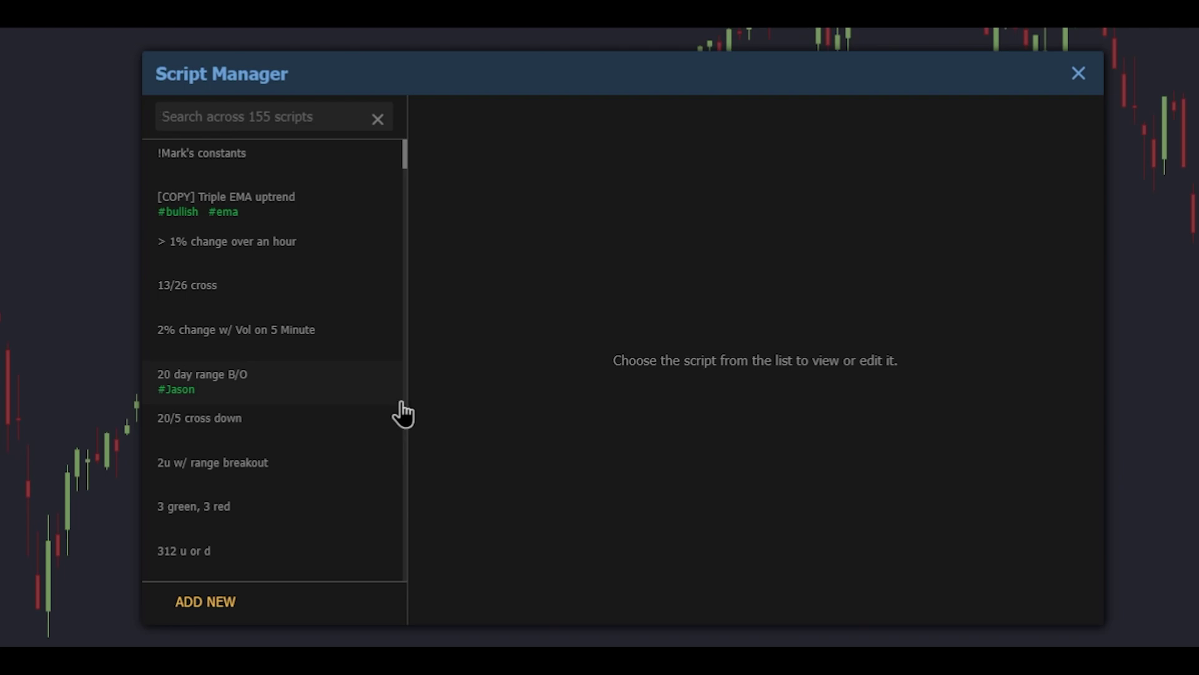
click(206, 601)
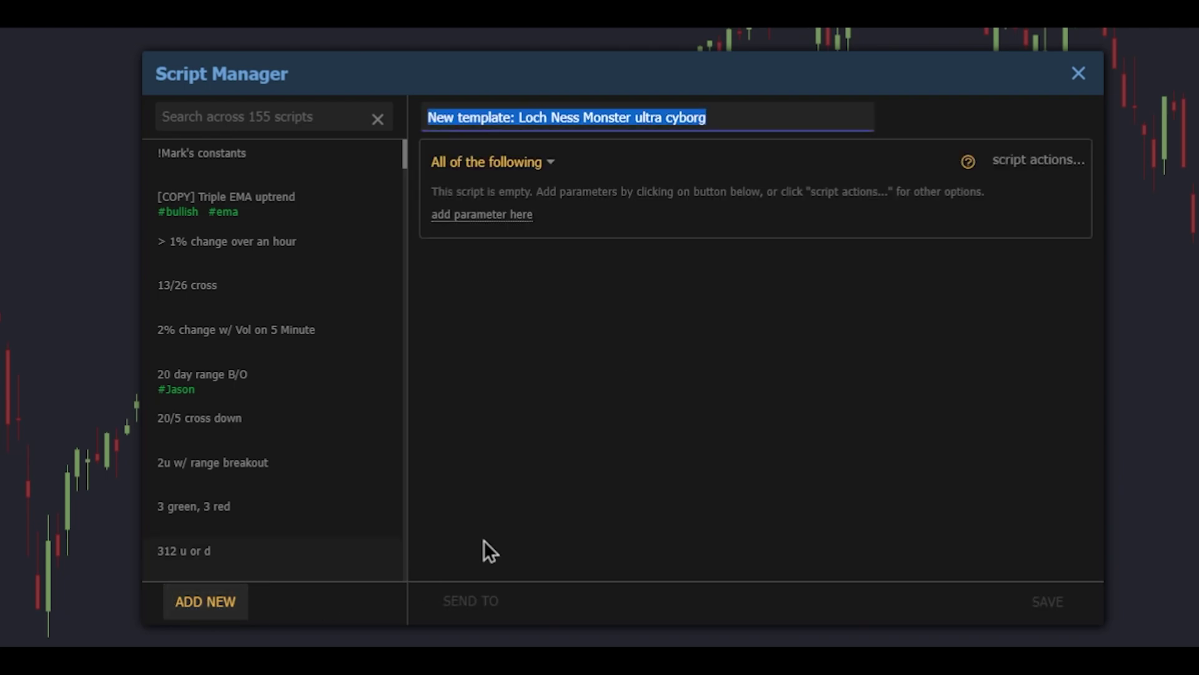
click(496, 219)
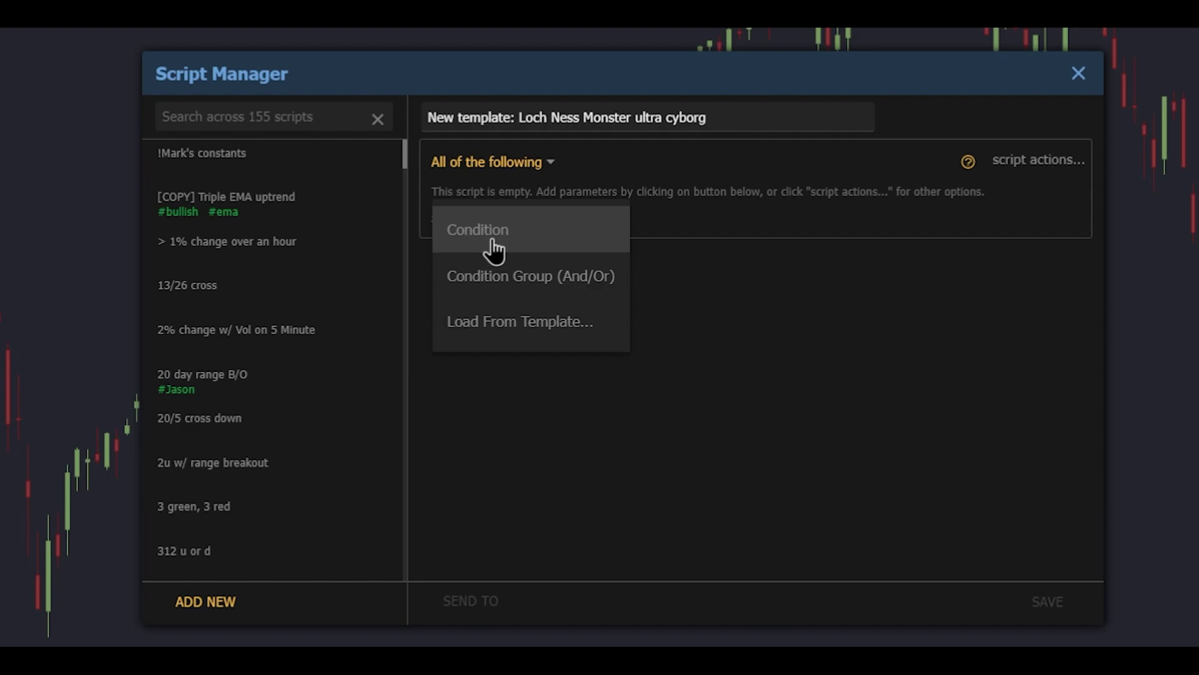
- Add a single condition and browse its subject list for Indicator
click(560, 238)
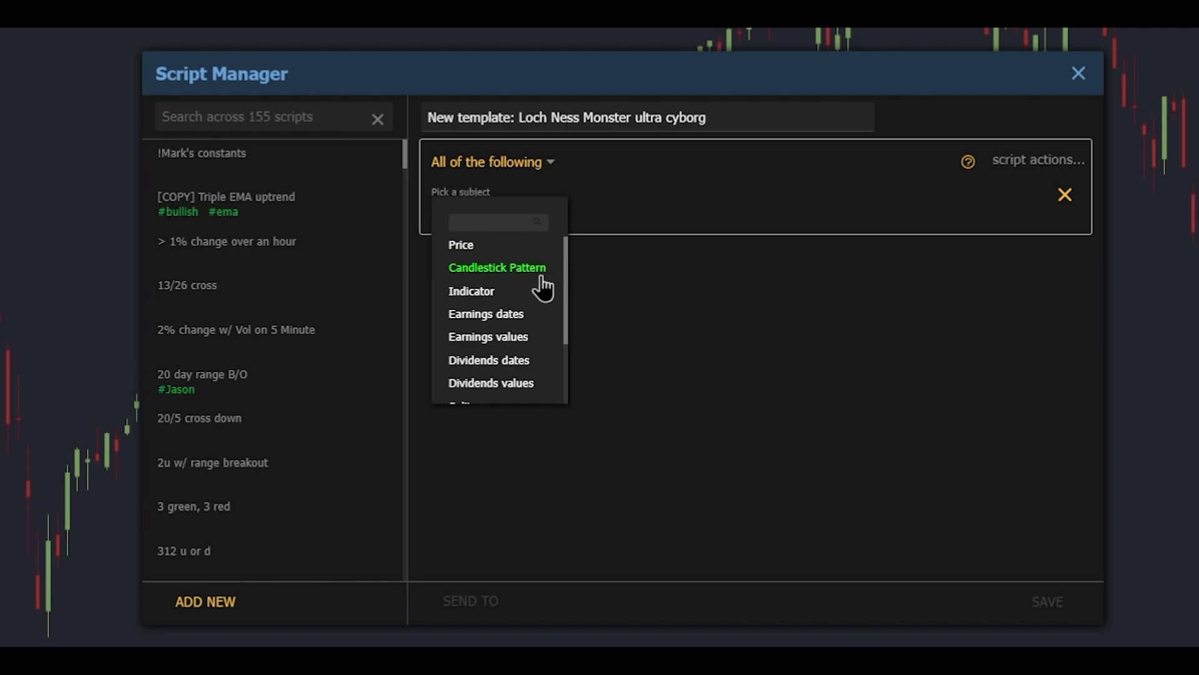
scroll(541, 311, down, 2)
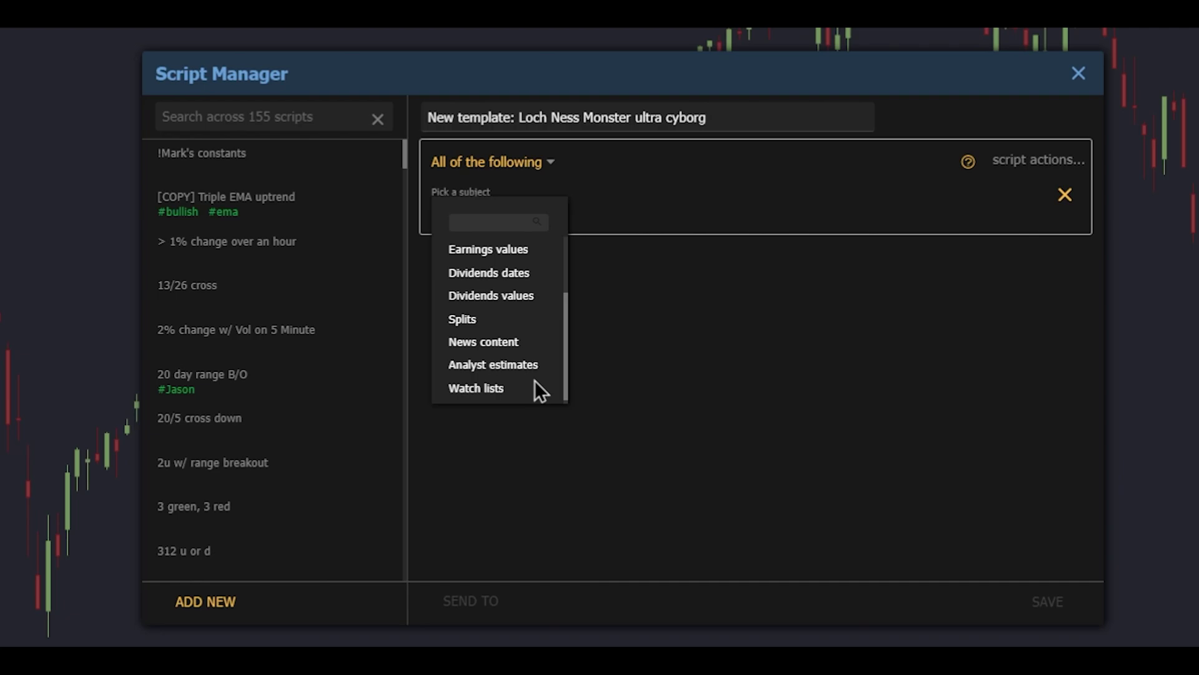
scroll(535, 380, up, 3)
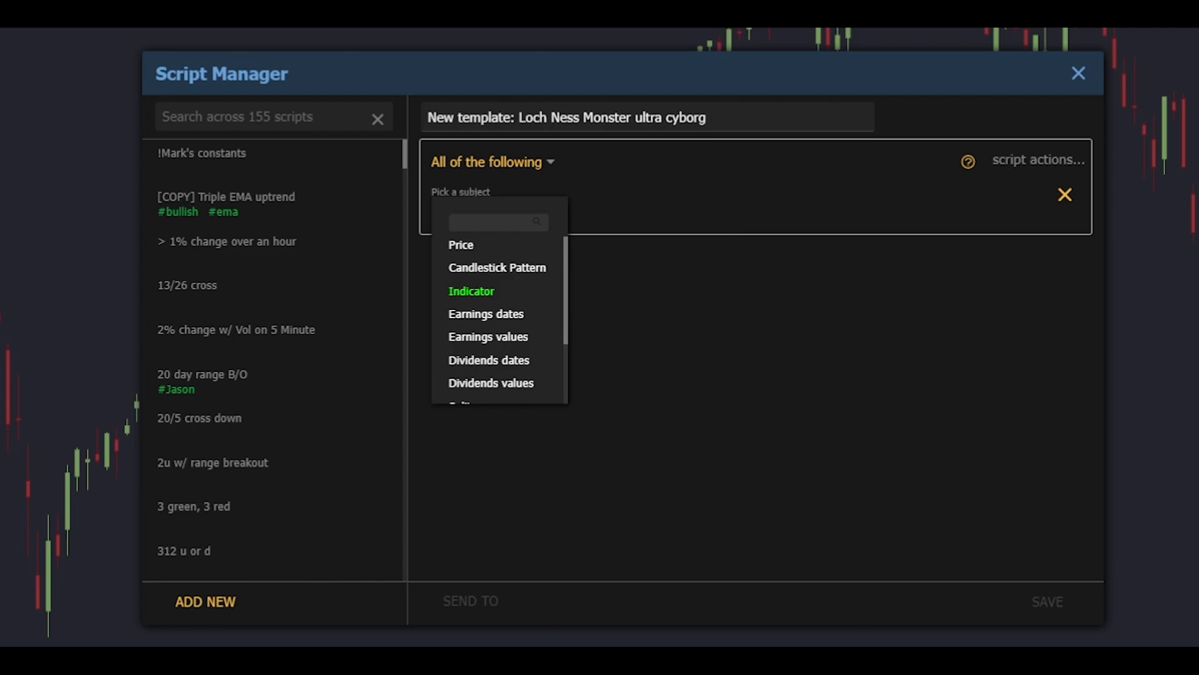
- Set the condition's subject to a 1-hour SMA (50, 0, close)
click(485, 294)
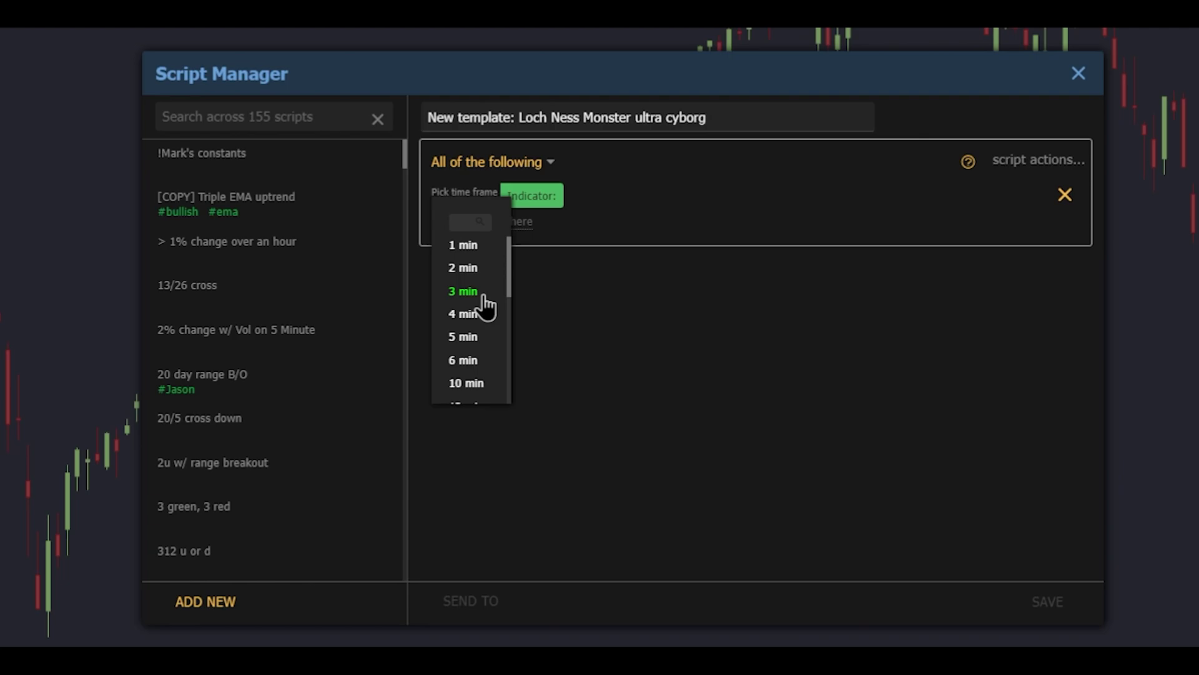
scroll(486, 306, down, 2)
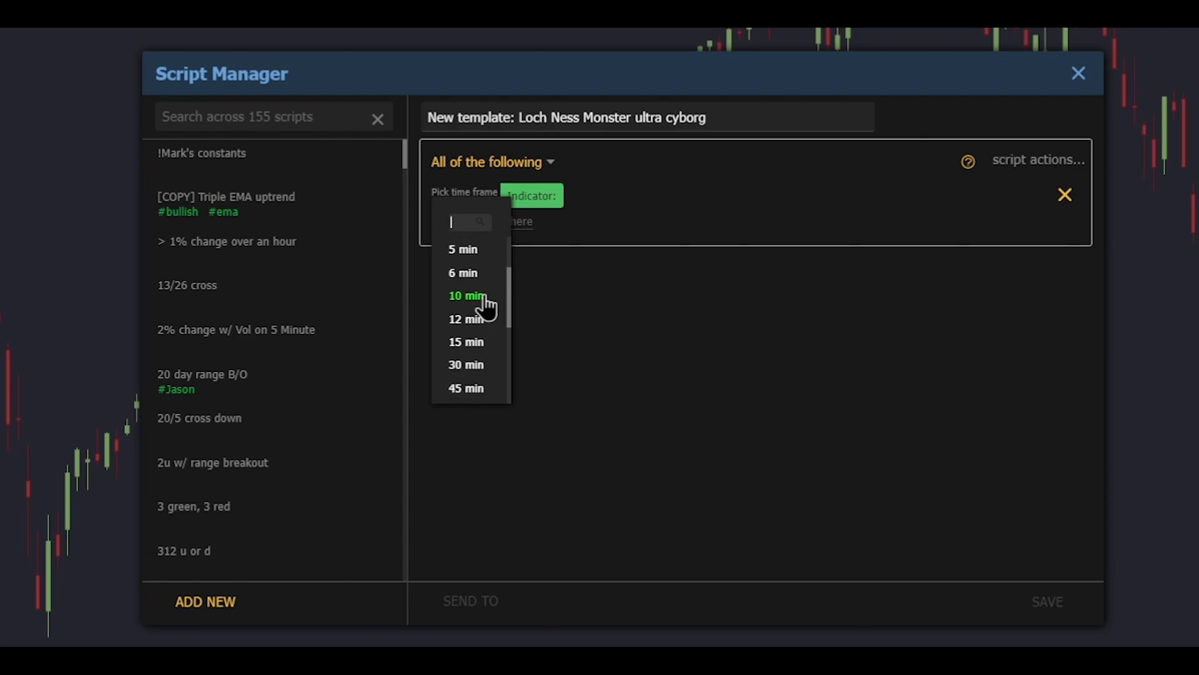
scroll(485, 308, down, 2)
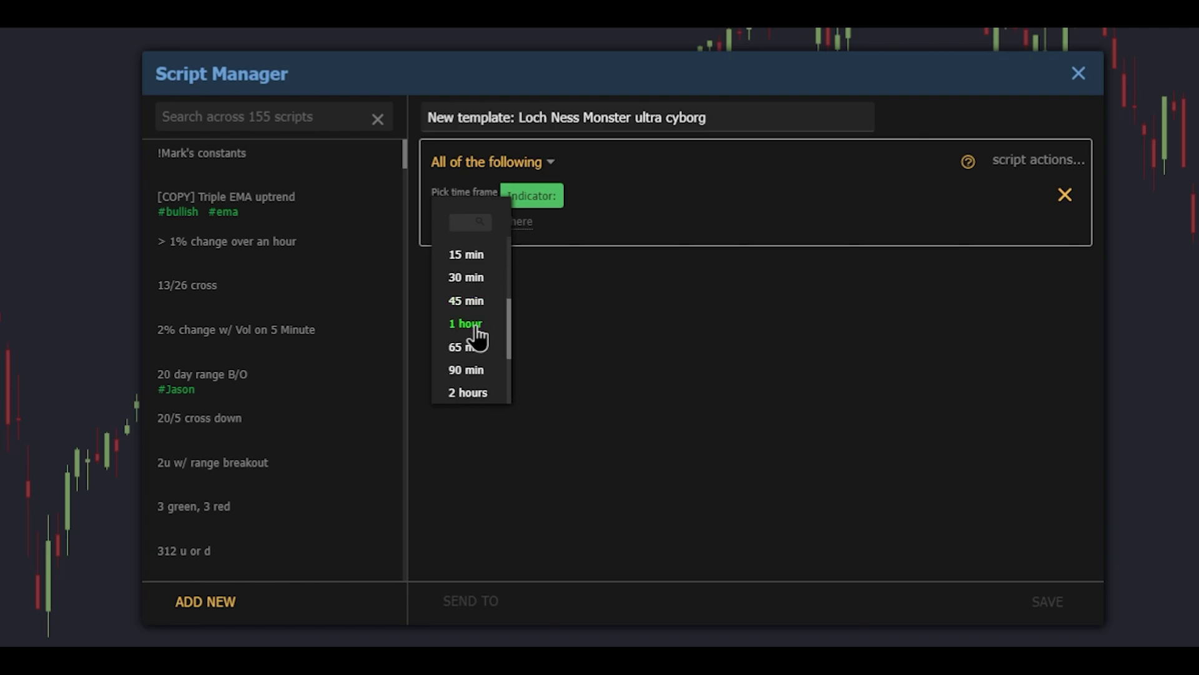
click(476, 326)
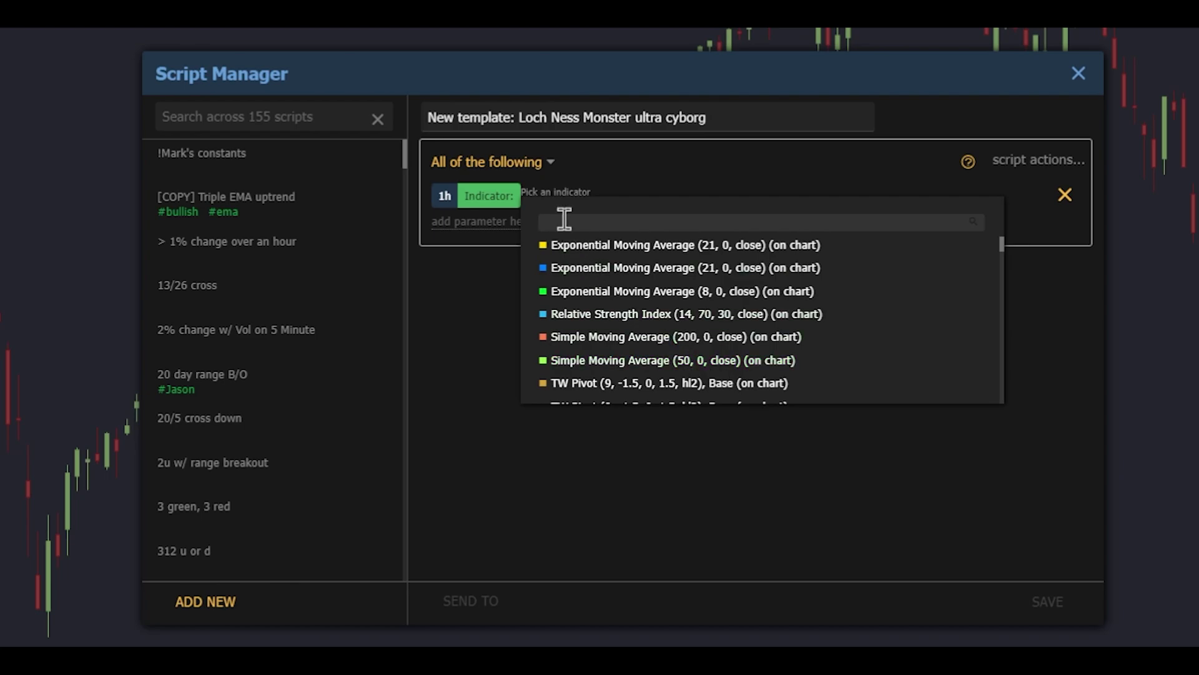
text(sim)
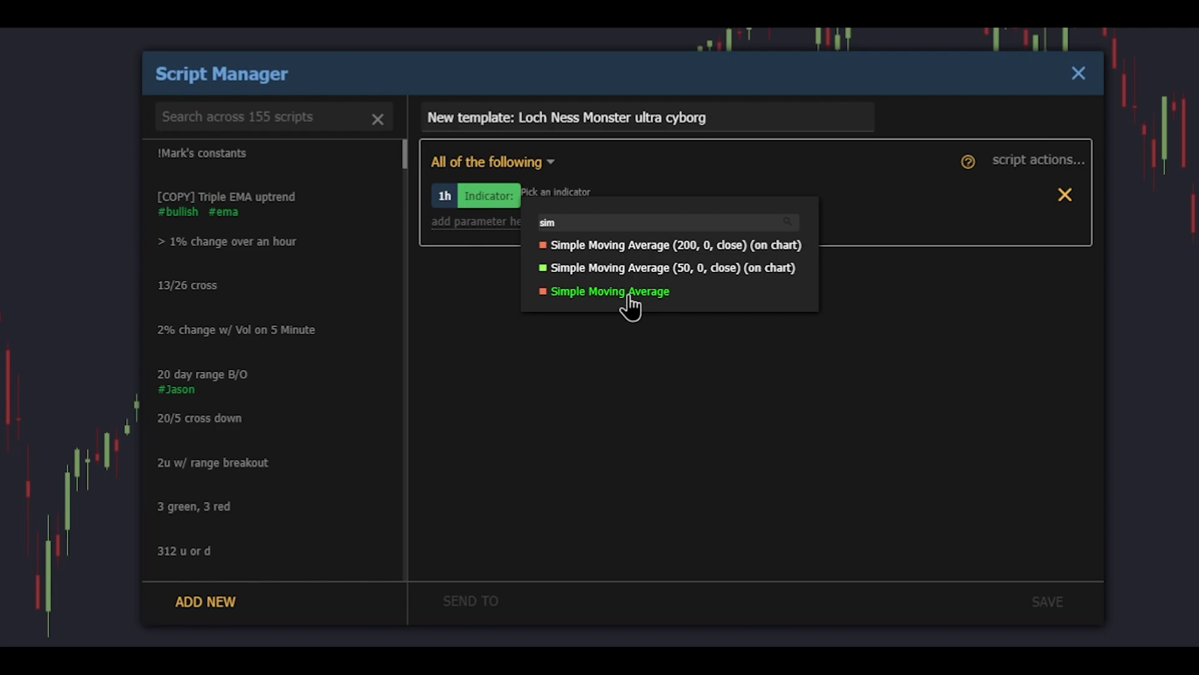
click(650, 269)
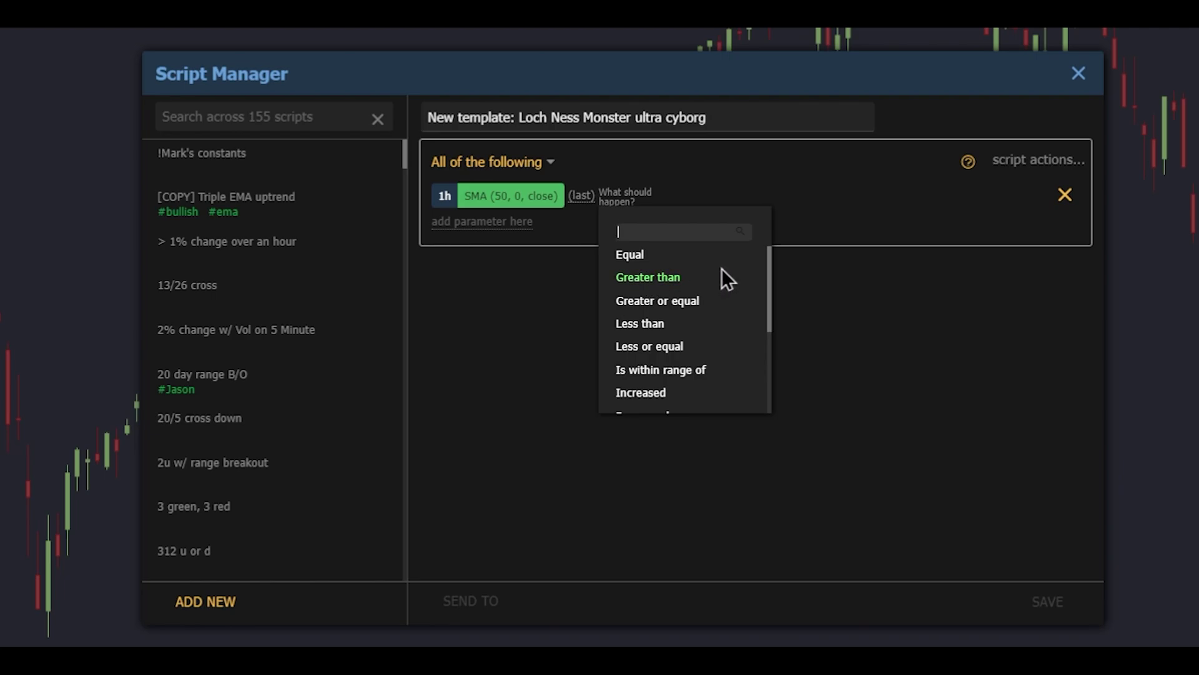
- Make it Crossed Up a second 1-hour indicator, SMA (200, 0, close)
scroll(722, 268, down, 5)
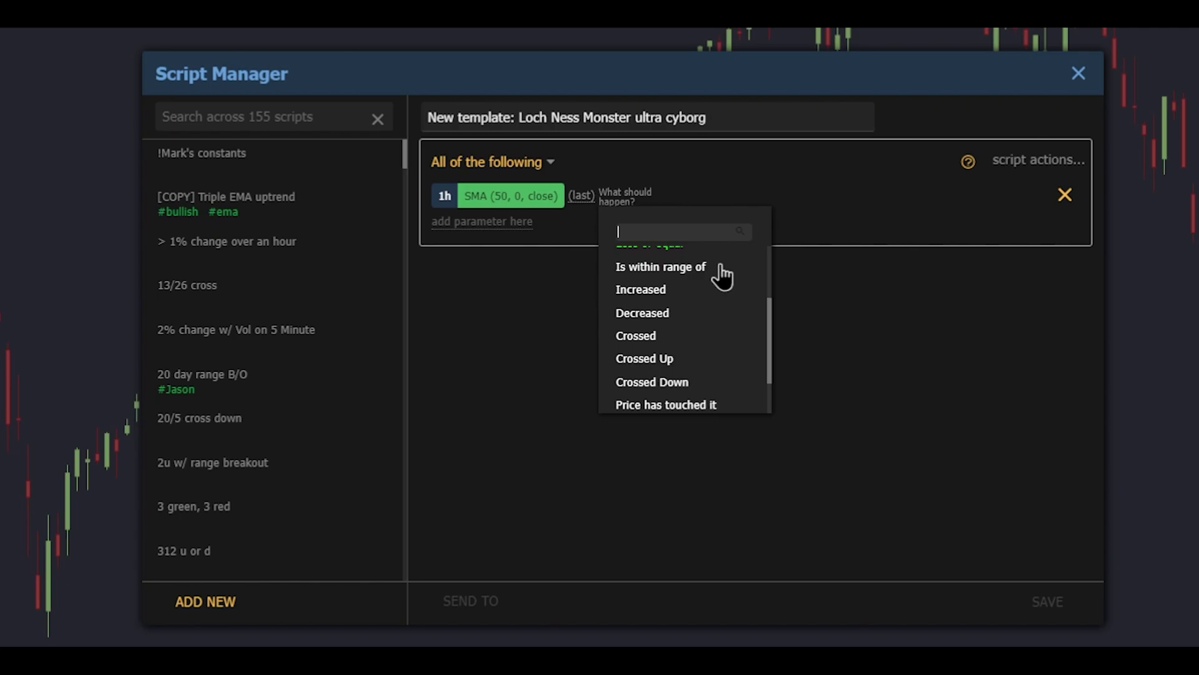
click(641, 303)
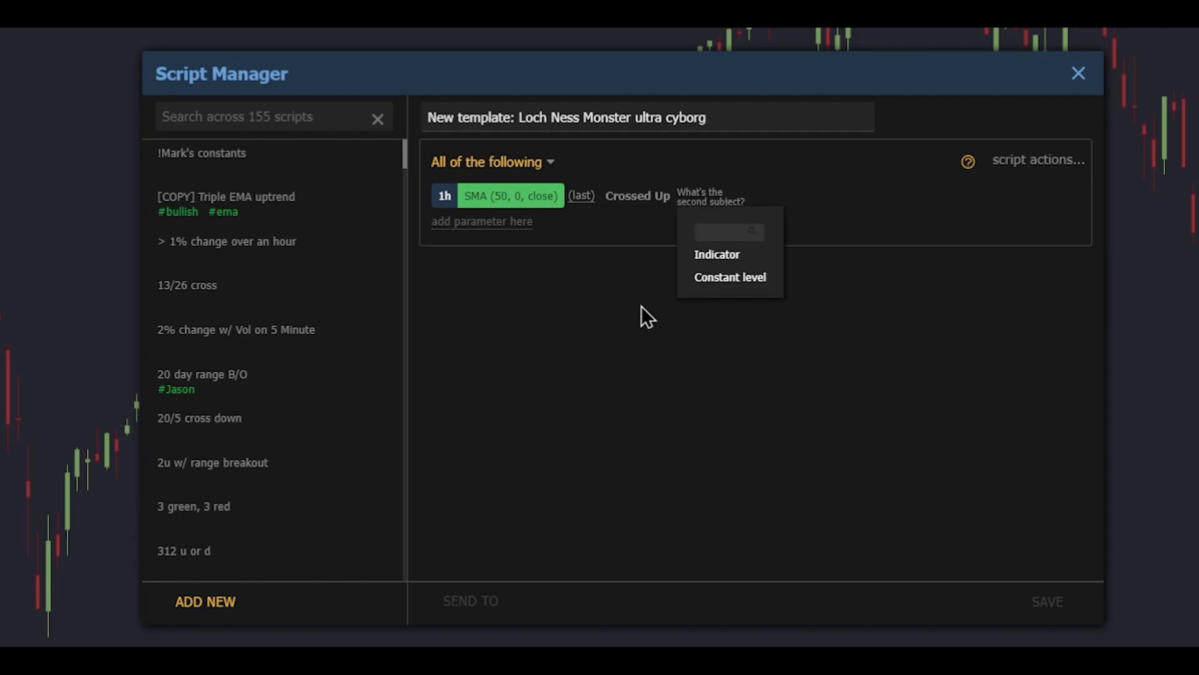
click(718, 254)
scroll(724, 267, down, 5)
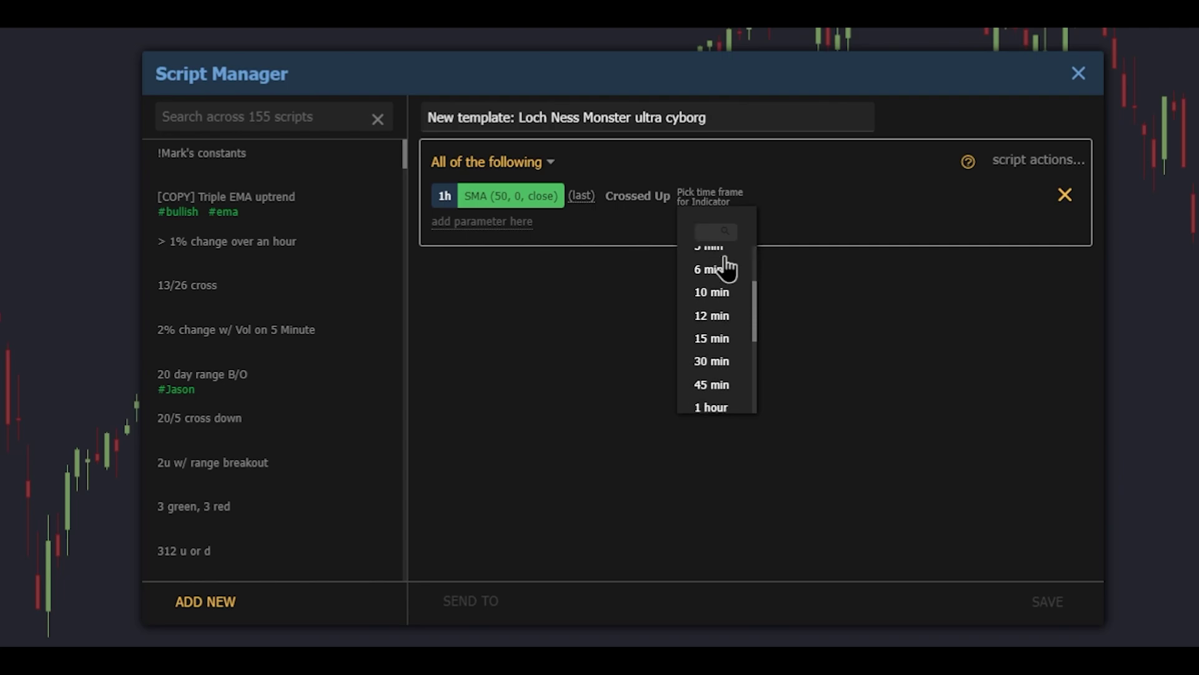
click(716, 338)
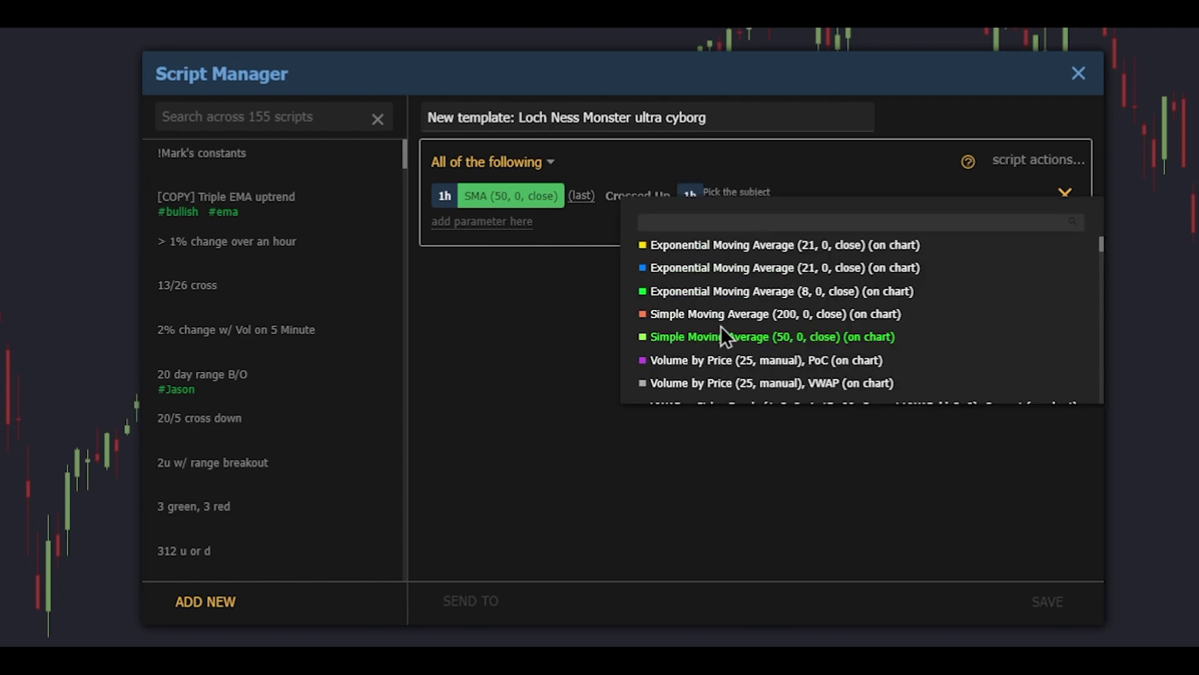
click(747, 316)
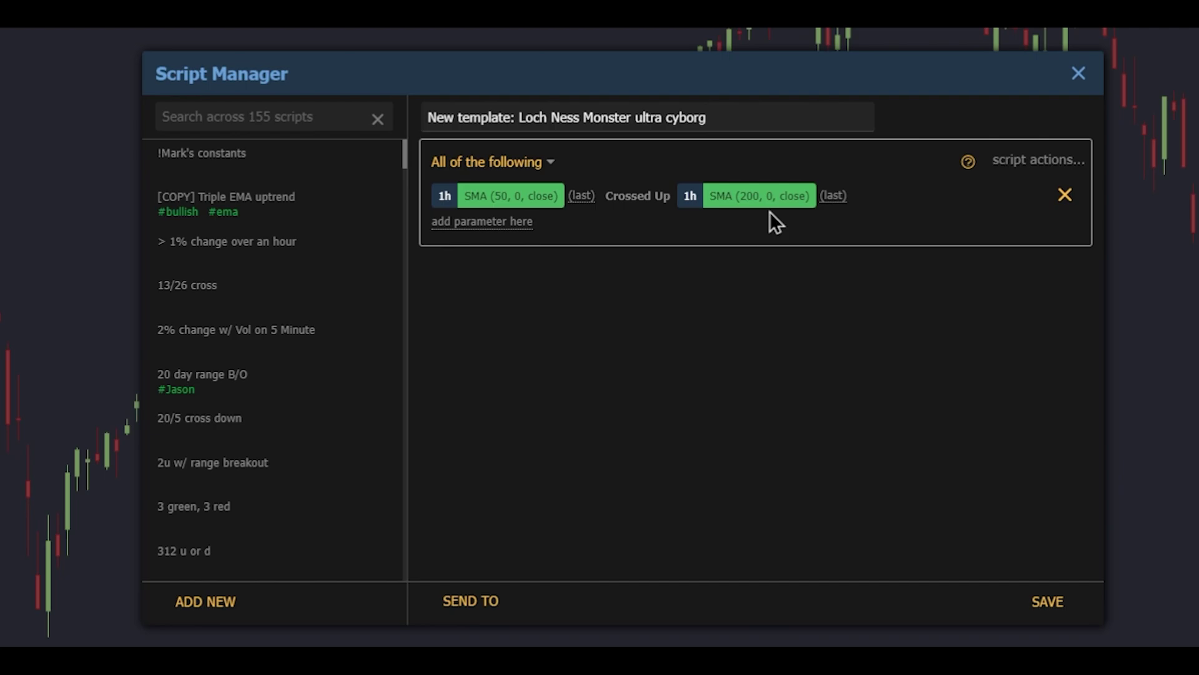
- Add a second condition whose subject is the Daily Price.High
click(511, 225)
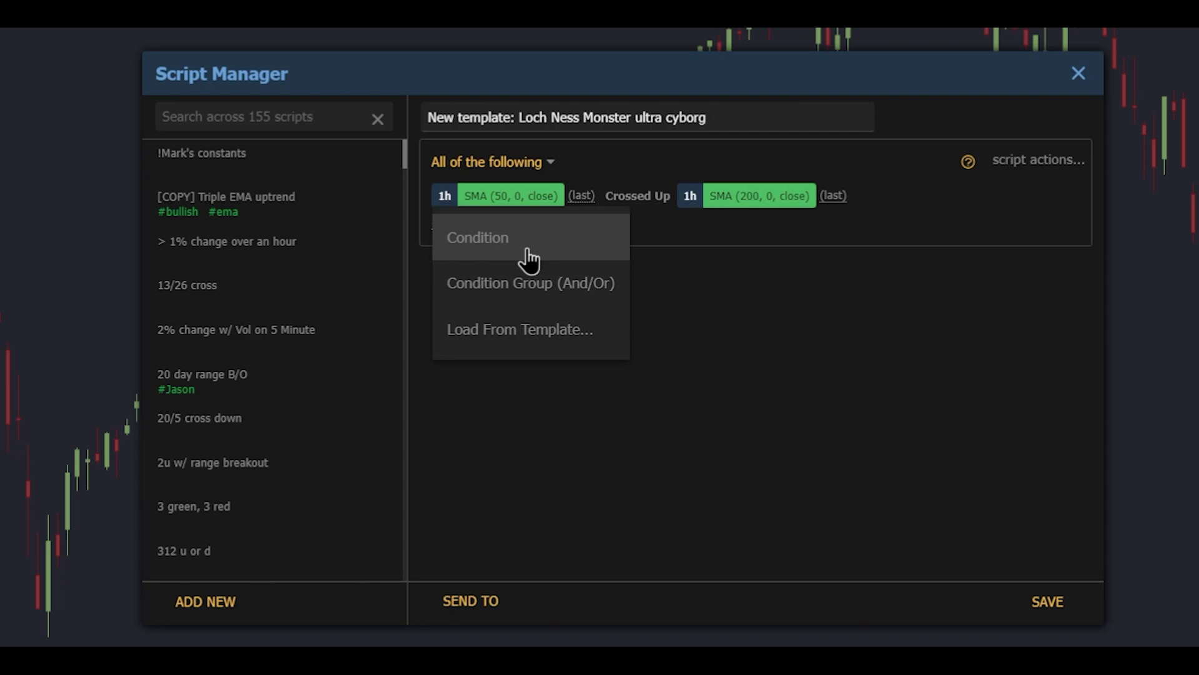
click(528, 257)
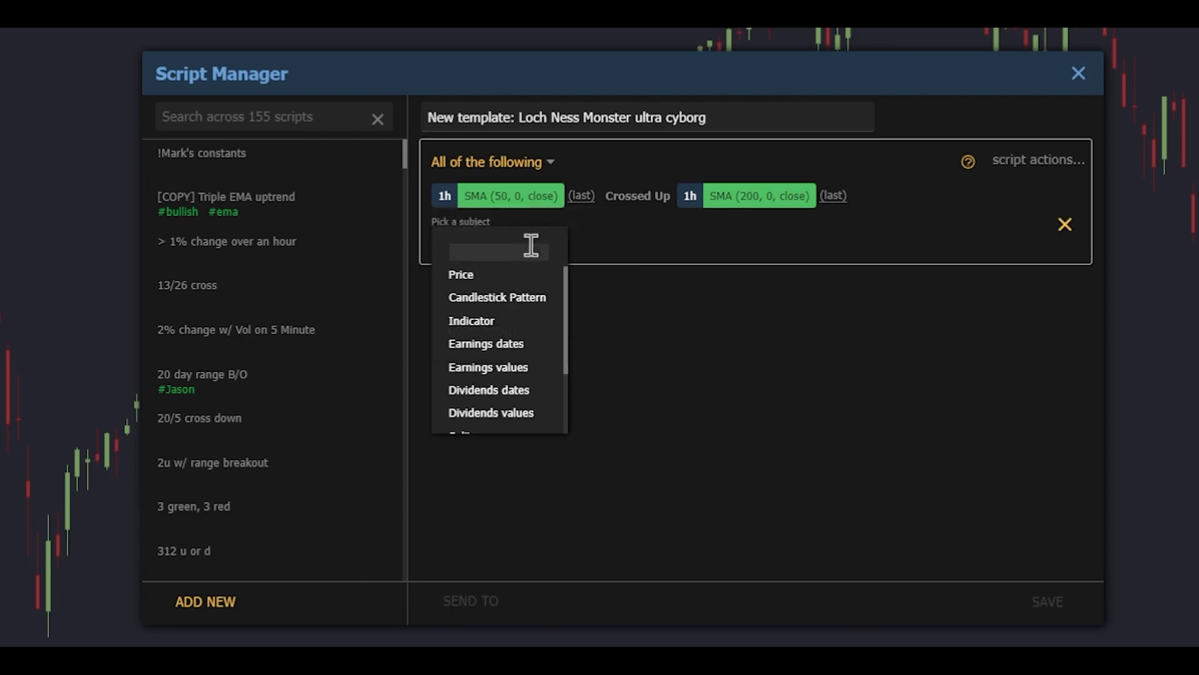
click(468, 284)
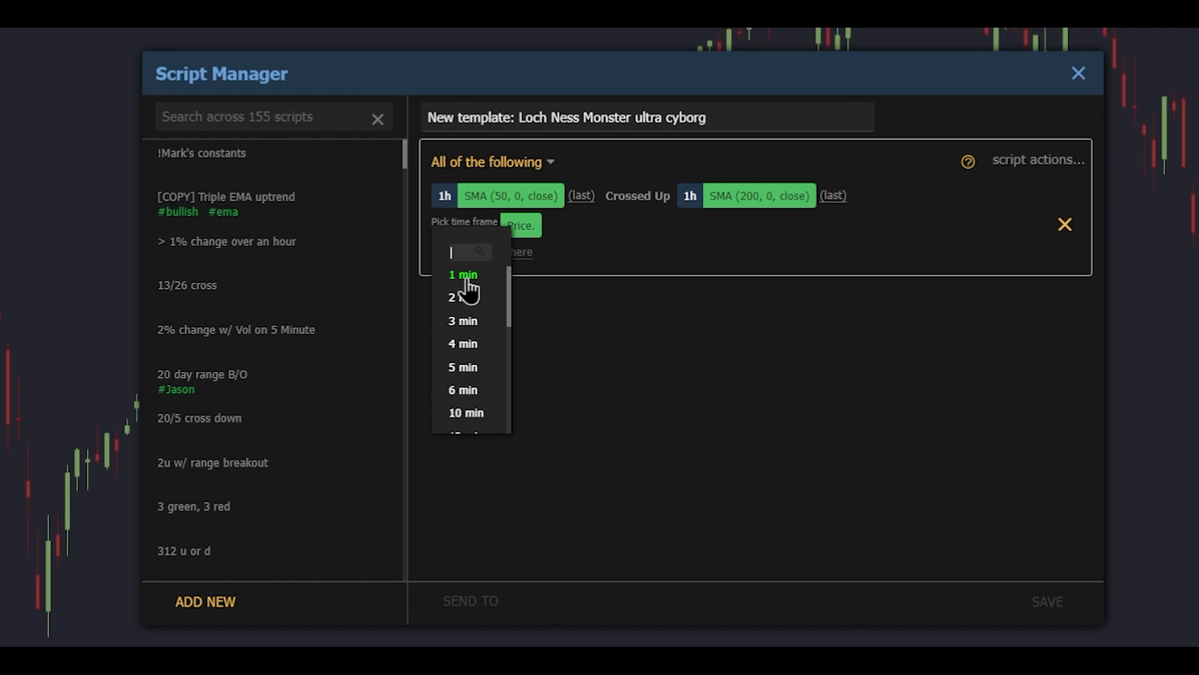
scroll(468, 291, down, 4)
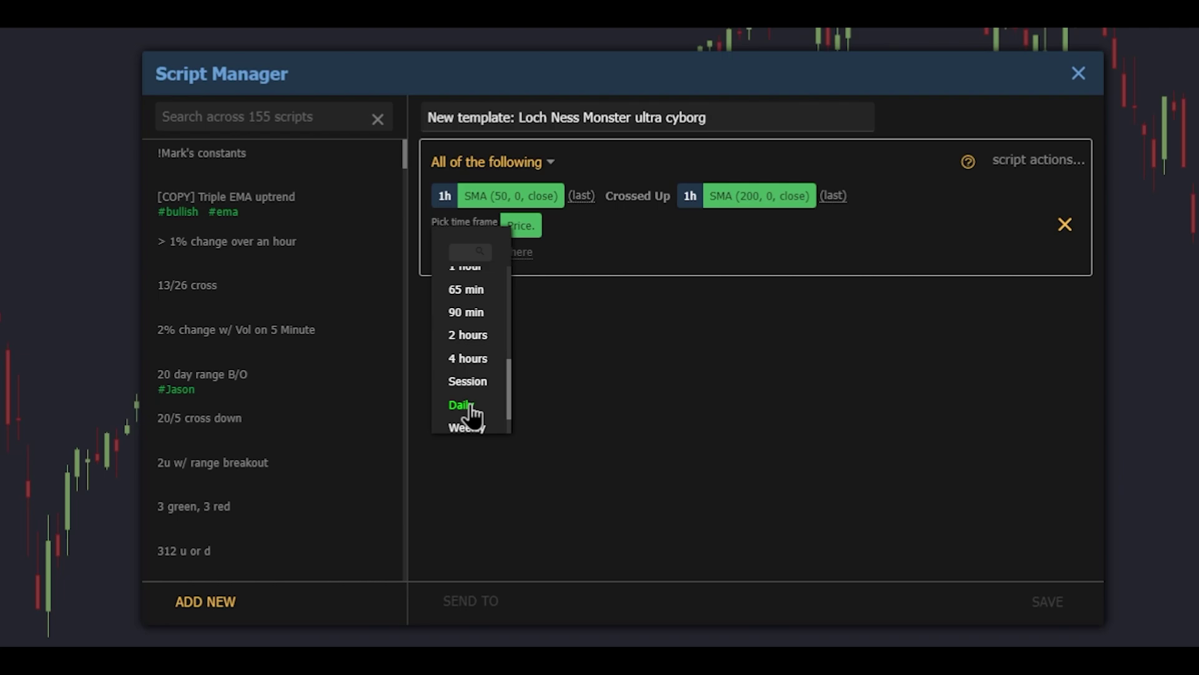
click(462, 405)
click(525, 300)
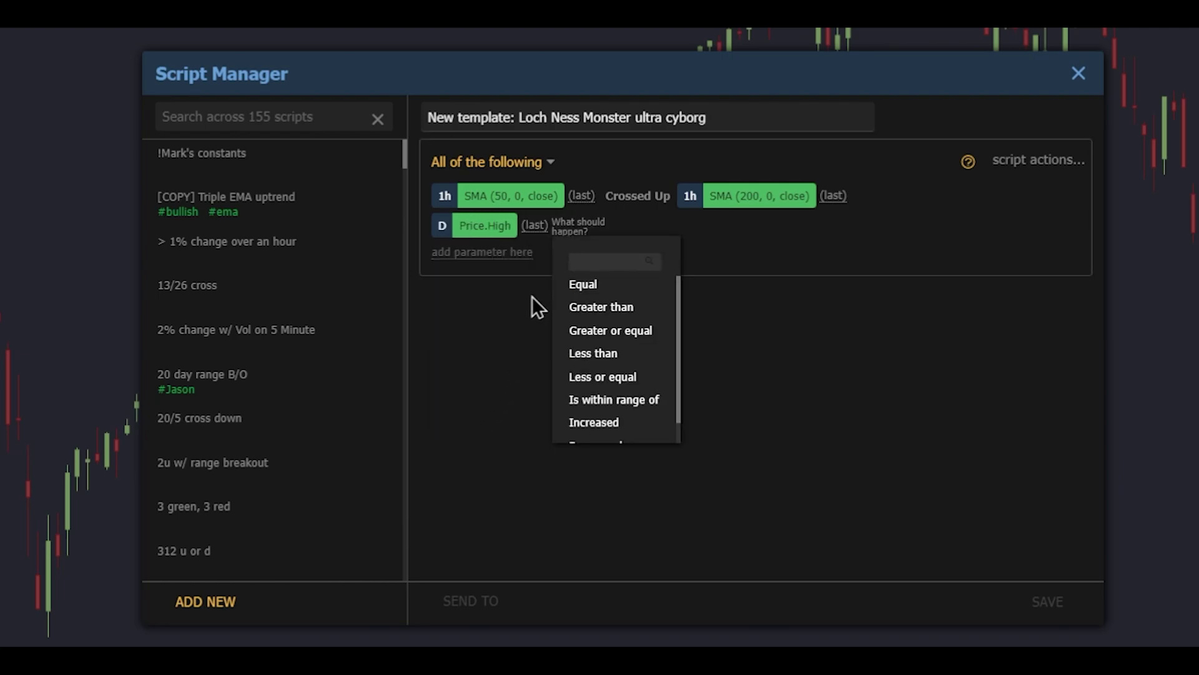
- Make it Greater than the Daily Price.High as the second subject
click(594, 315)
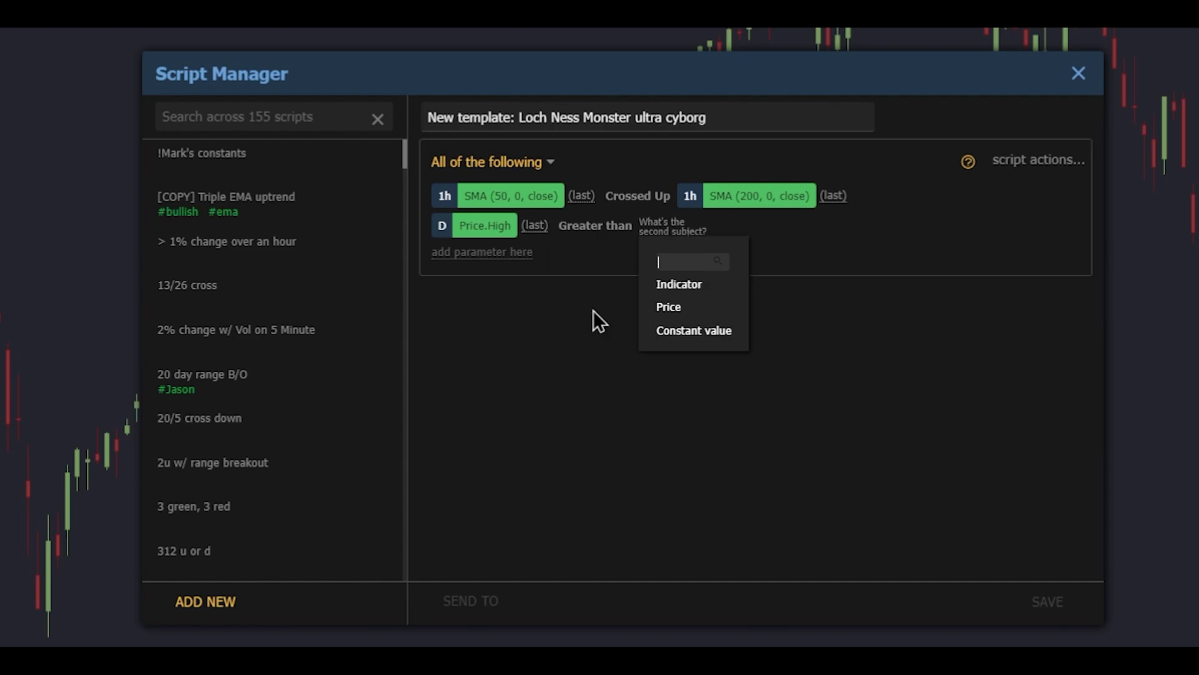
click(668, 310)
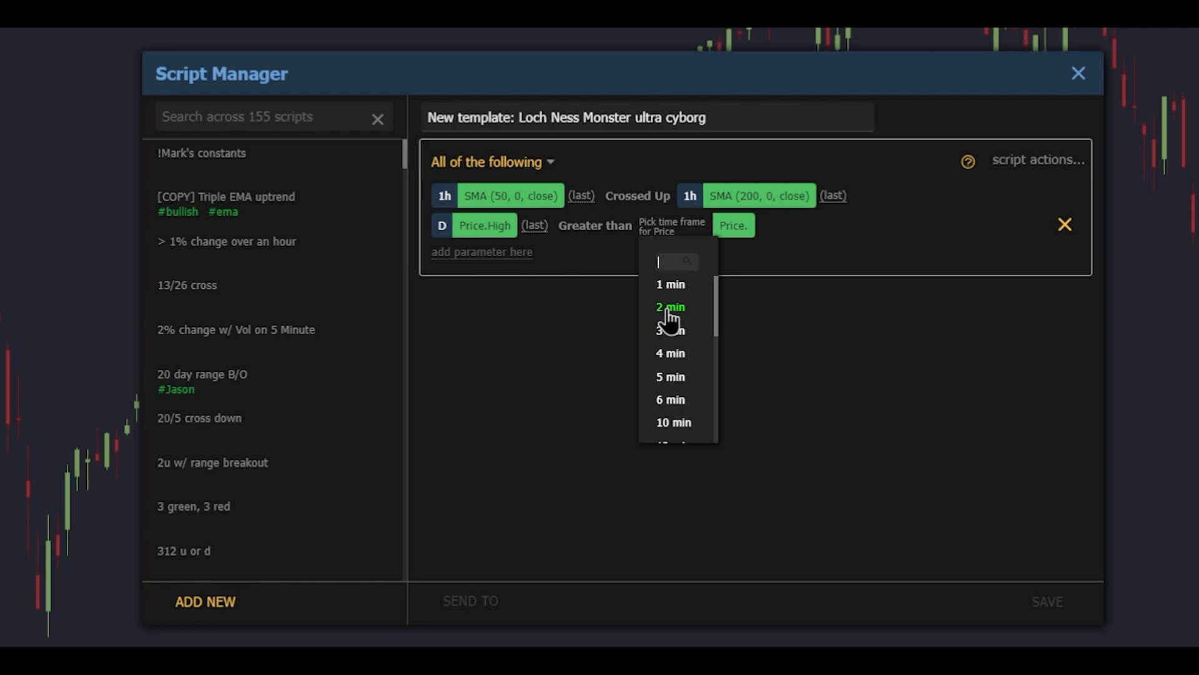
scroll(670, 318, down, 5)
click(677, 411)
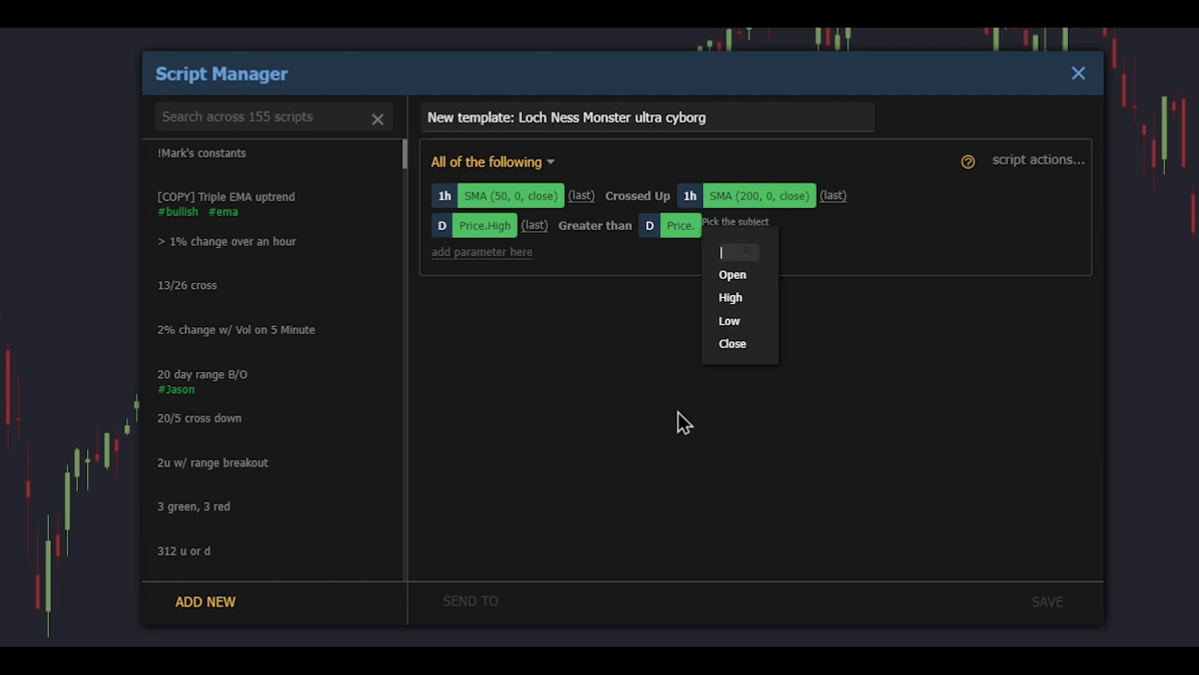
click(724, 299)
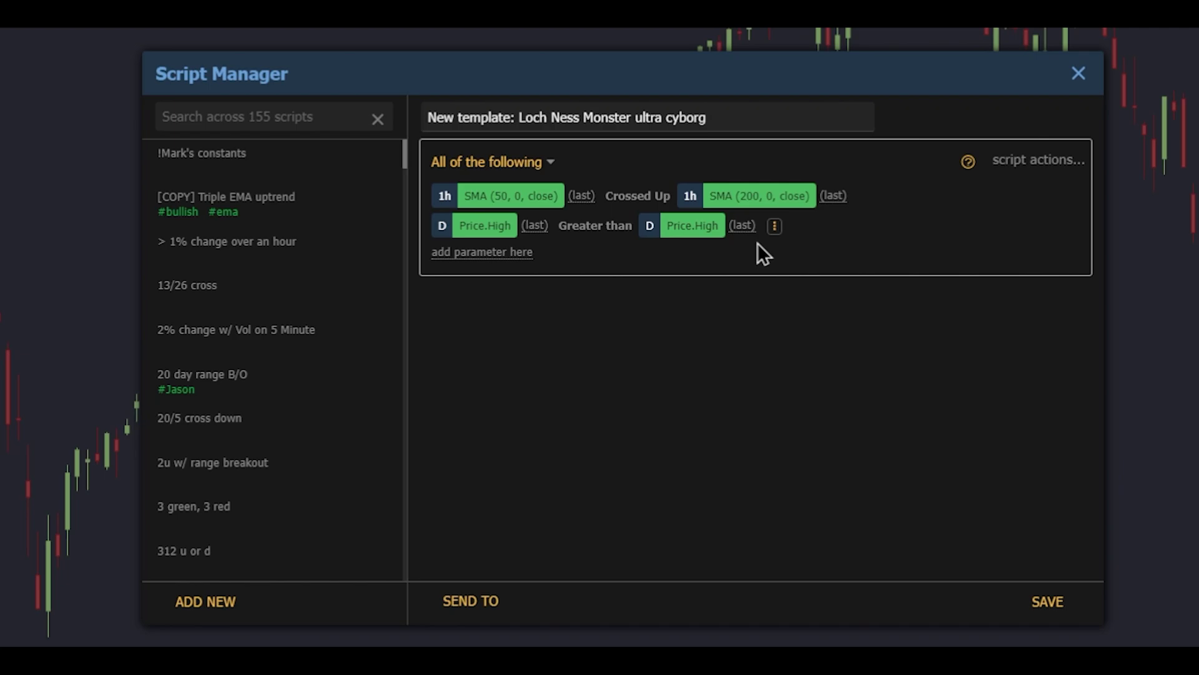
- Change the compared daily high from the last candle to 1 candle ago
mouse_move(747, 238)
click(742, 229)
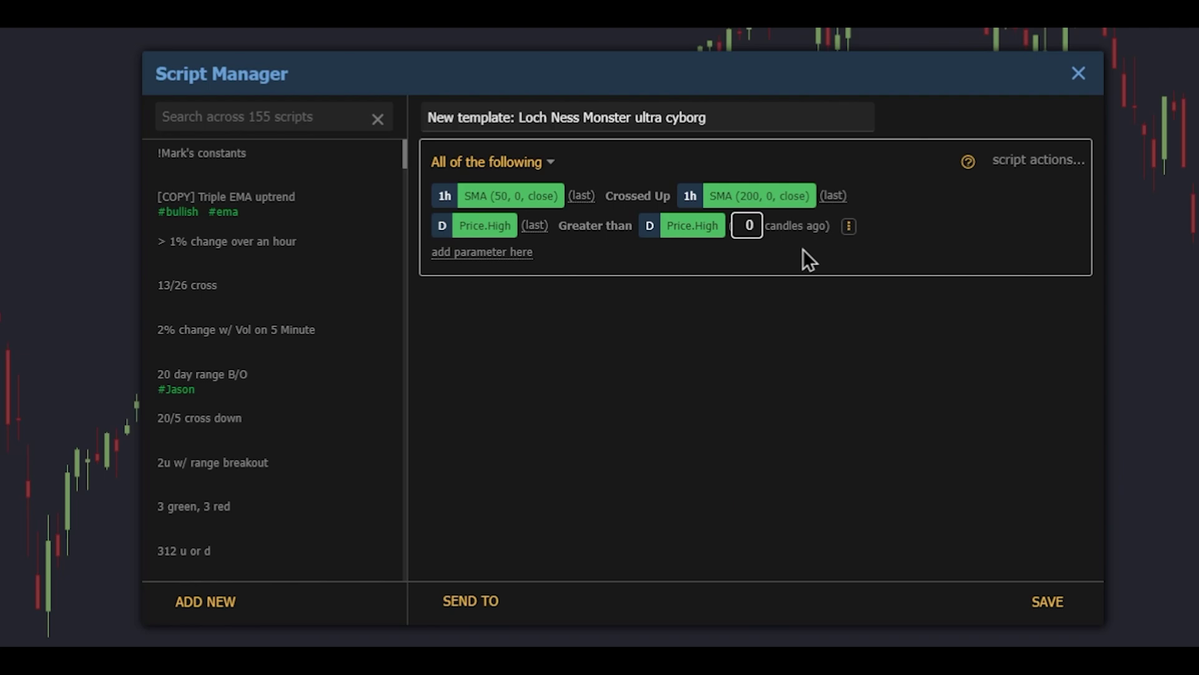
key(BackSpace)
text(1)
- Add a nested Condition Group (And/Or) set to 'Any of the following'
click(492, 255)
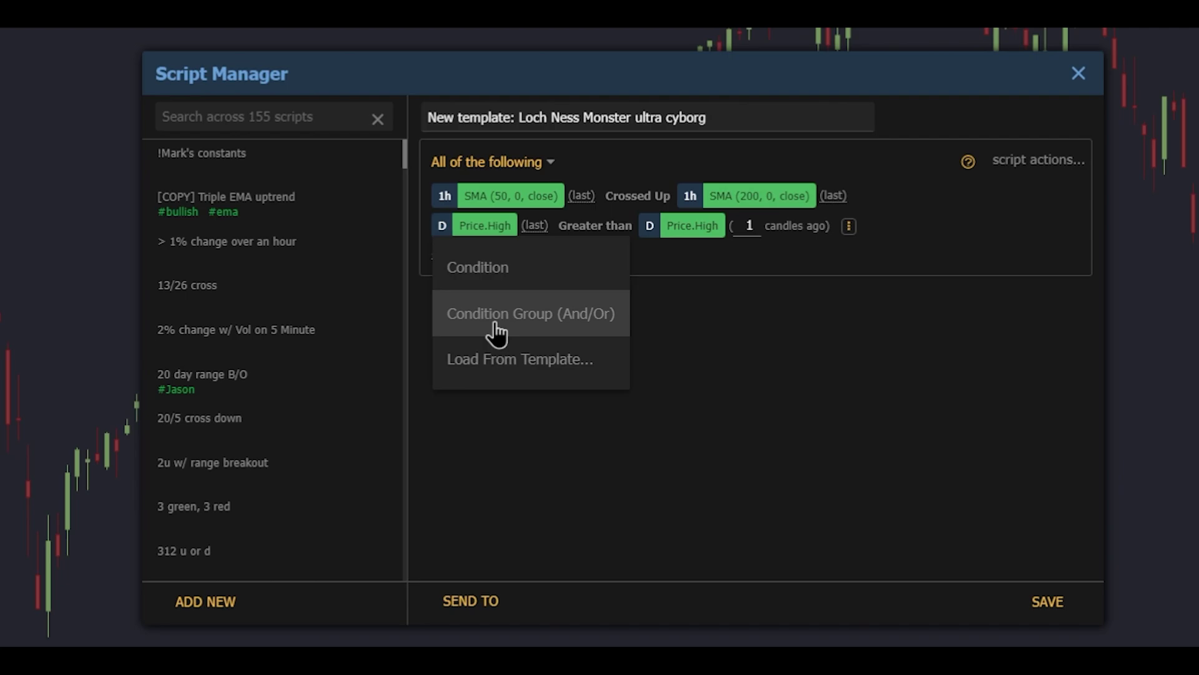
click(496, 315)
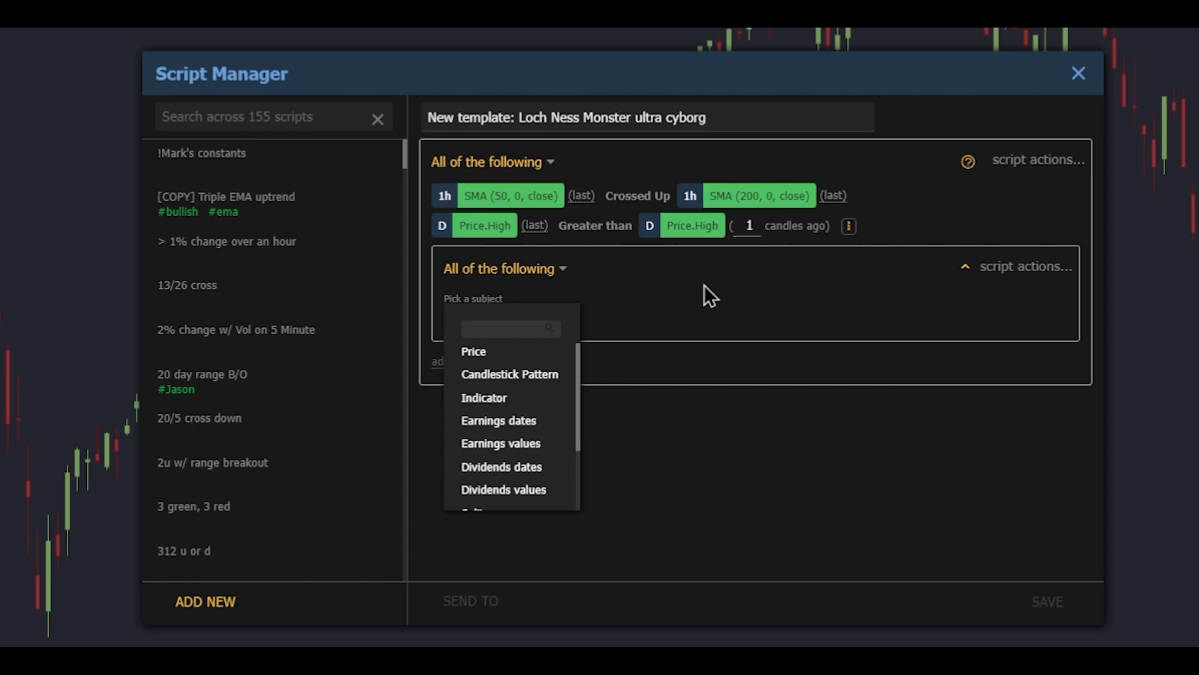
click(502, 275)
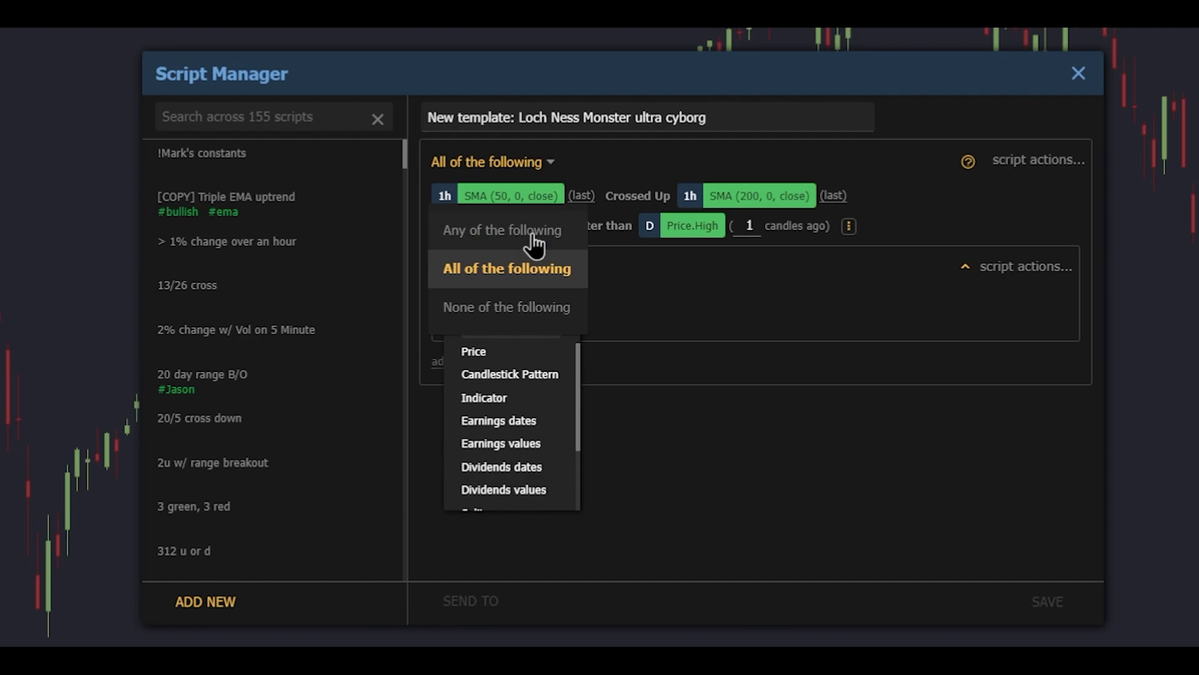
click(533, 233)
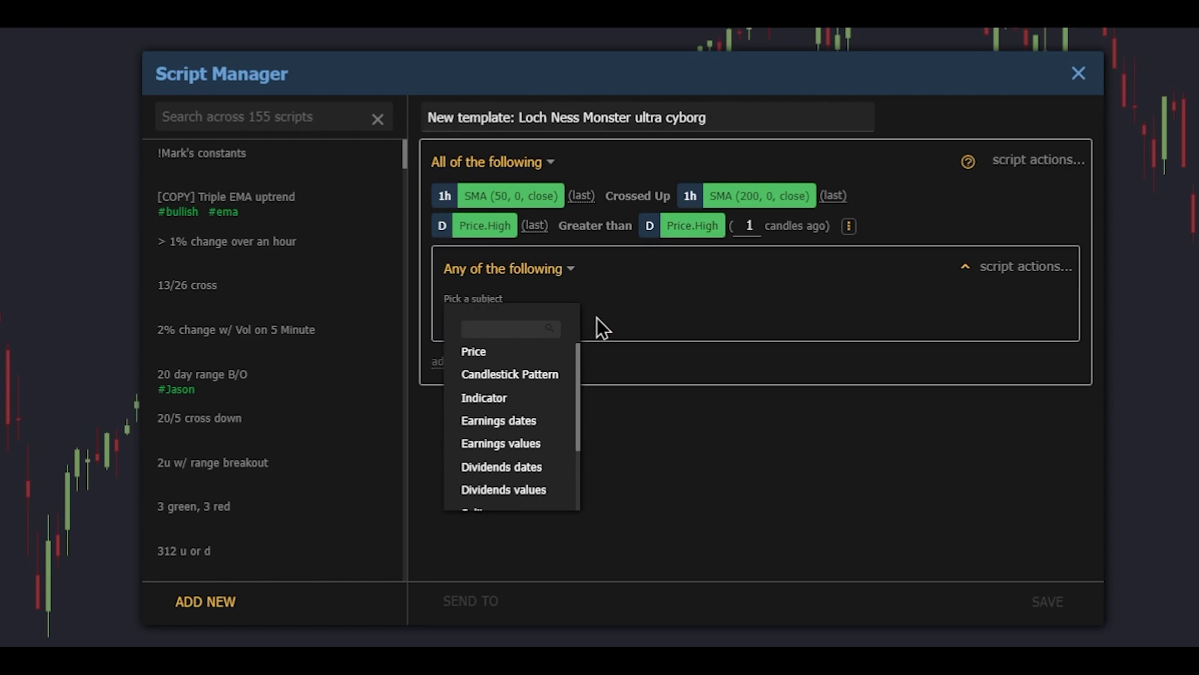
- Make the group's first condition a 1-hour Engulfing Bullish candlestick pattern
click(521, 380)
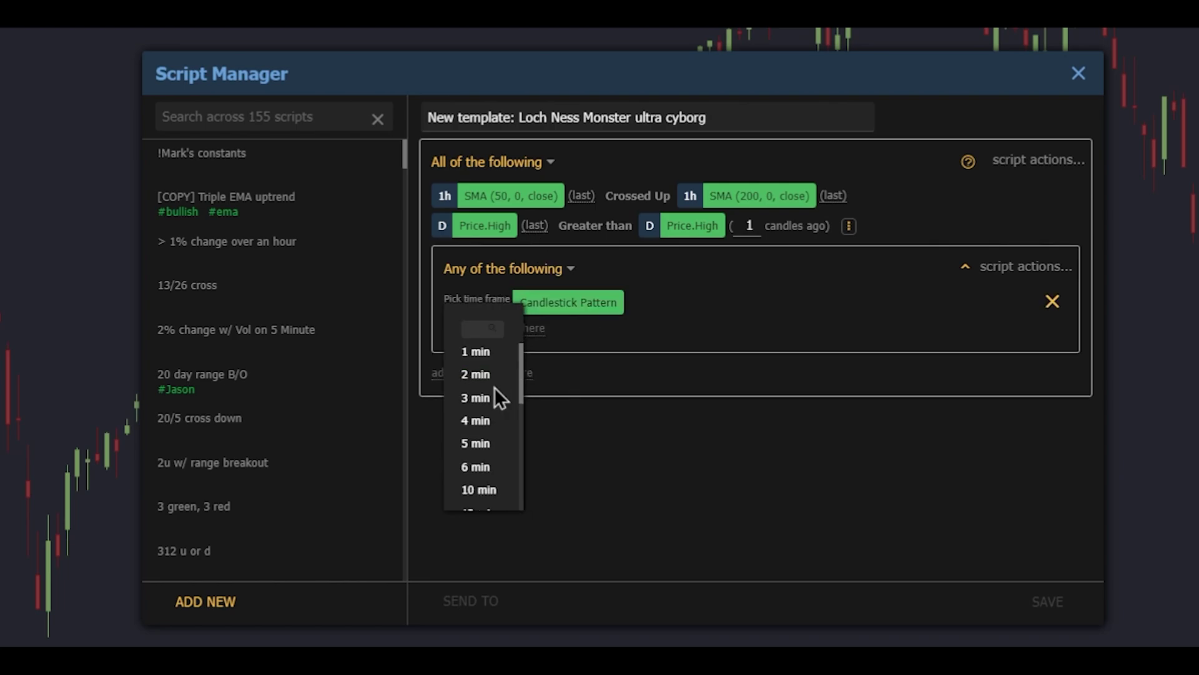
scroll(490, 400, down, 3)
scroll(487, 403, up, 3)
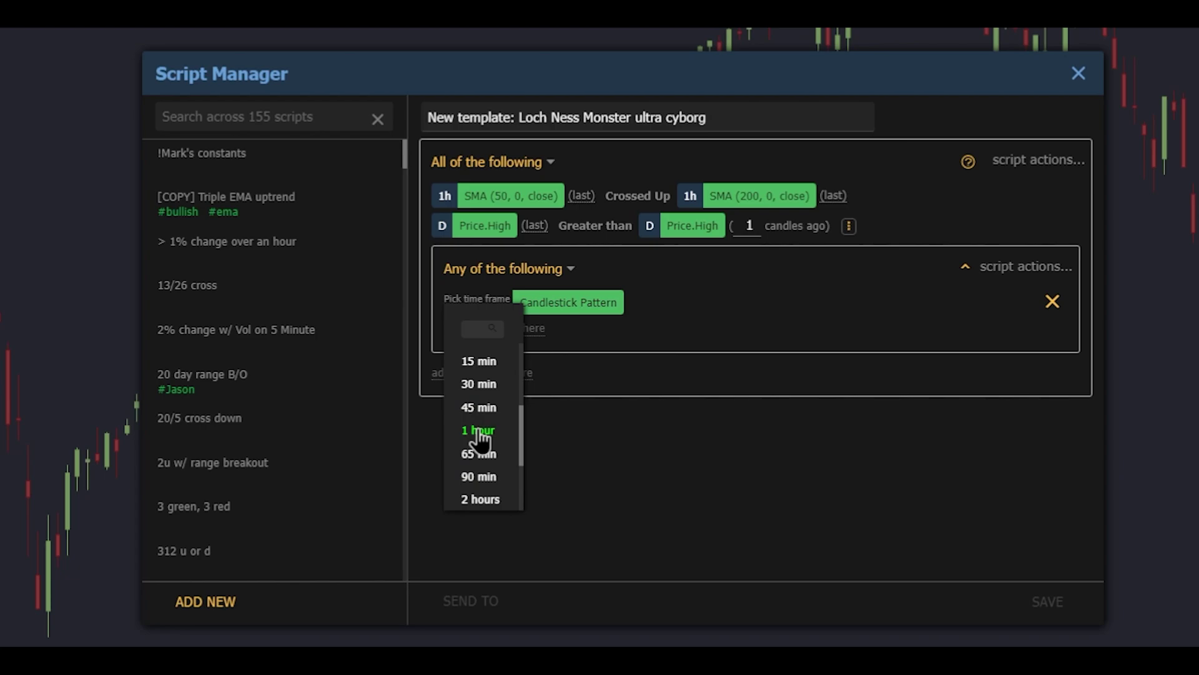
click(476, 428)
text(bul)
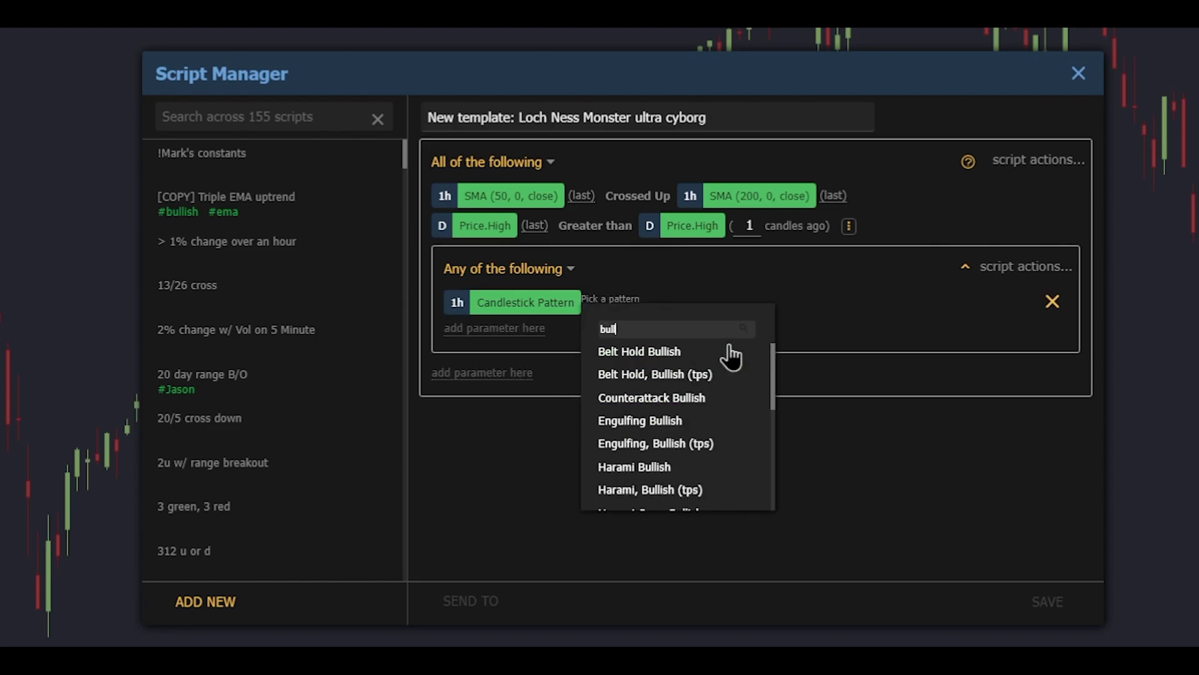
text(lish en)
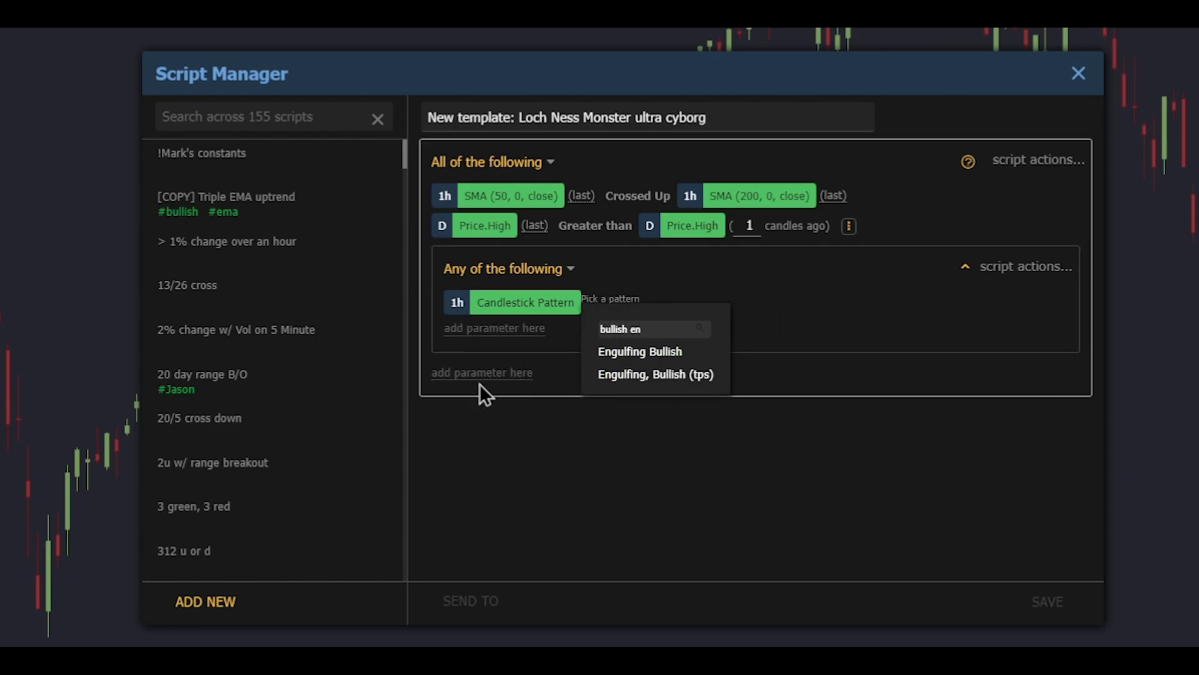
click(638, 353)
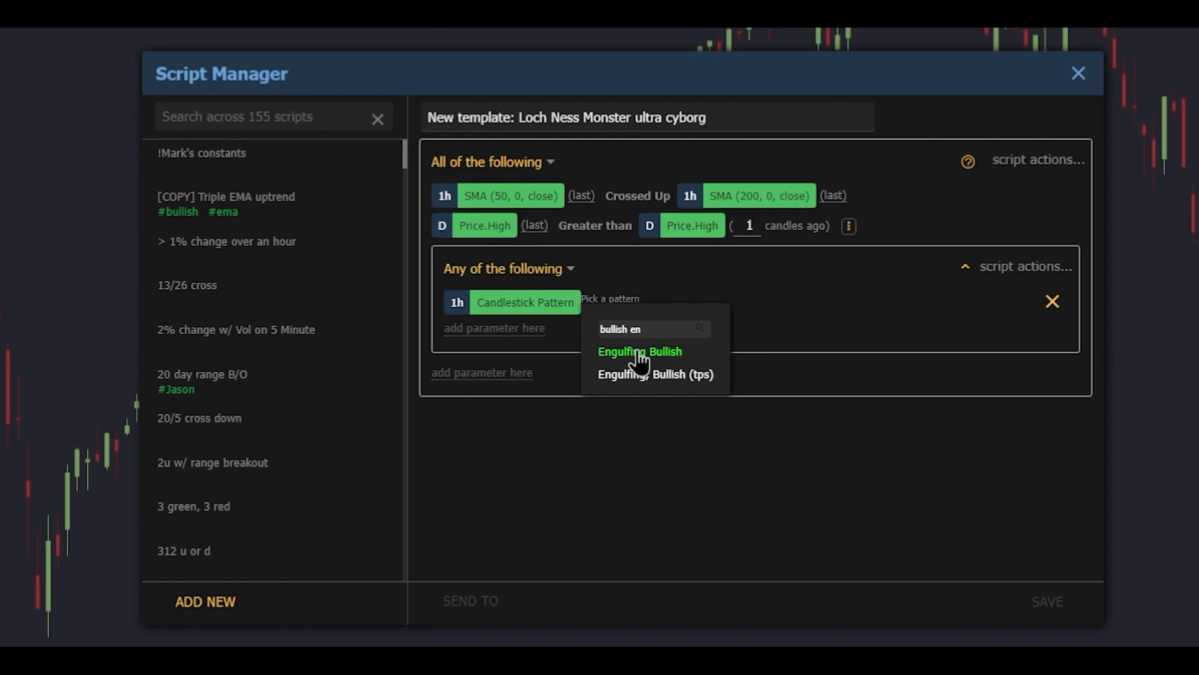
- Add a second condition with a 1-hour Doji candlestick pattern
click(499, 335)
click(507, 353)
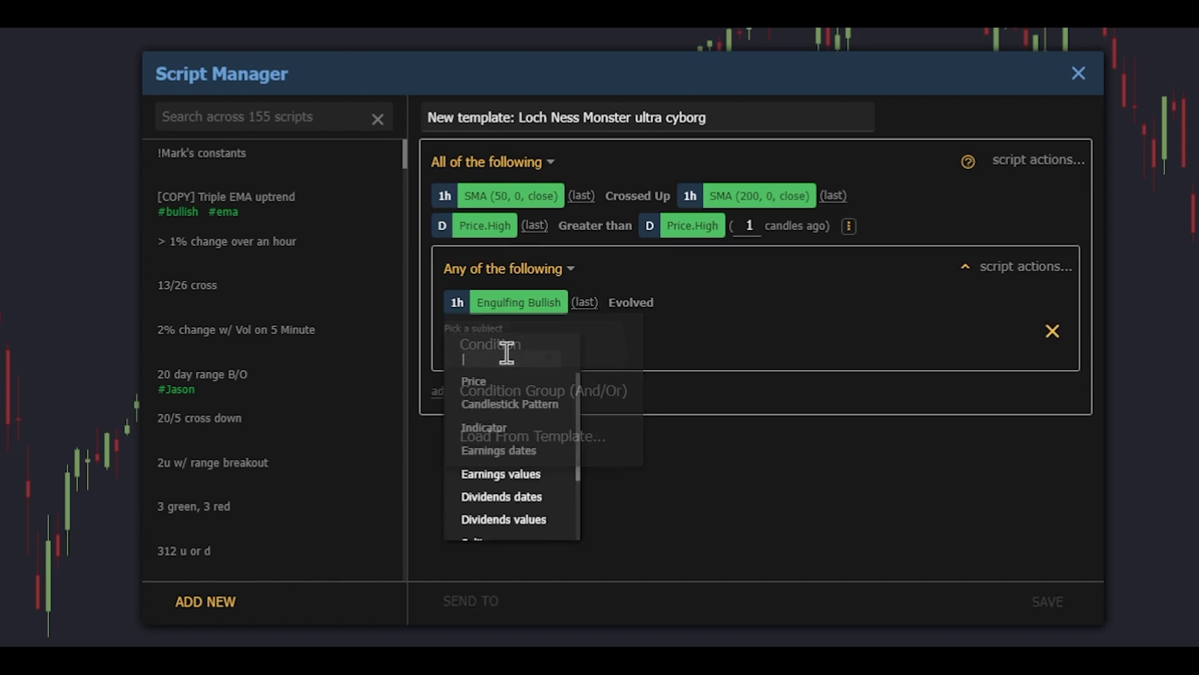
click(512, 404)
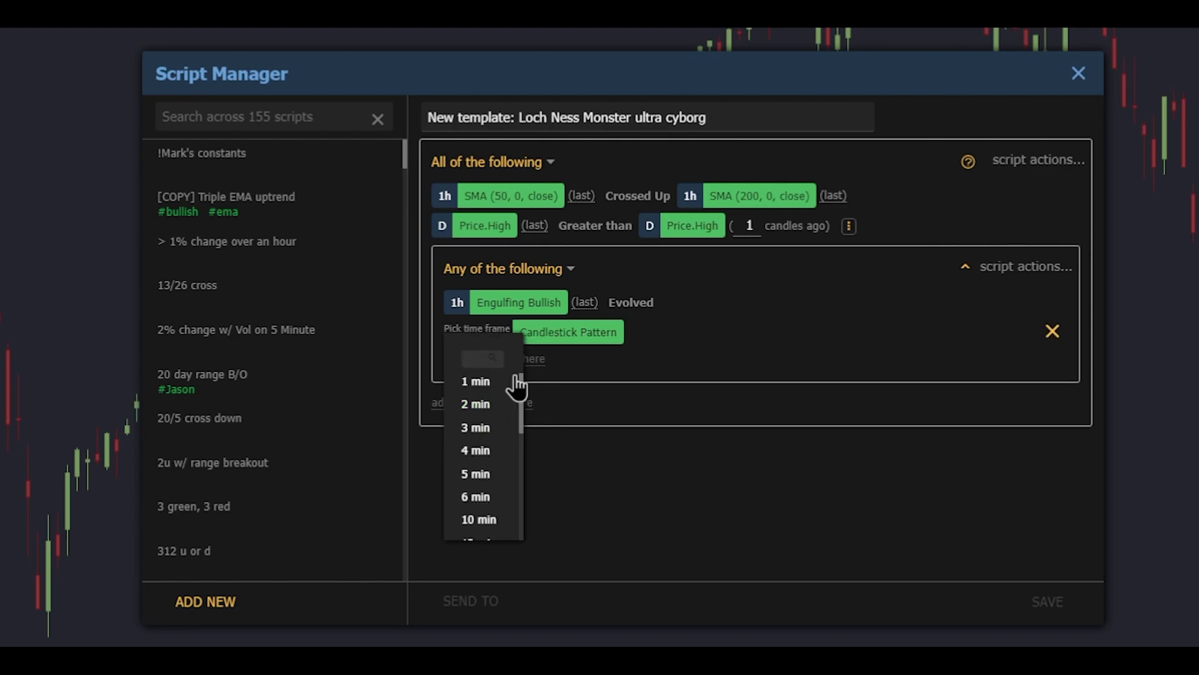
scroll(486, 474, down, 2)
click(489, 462)
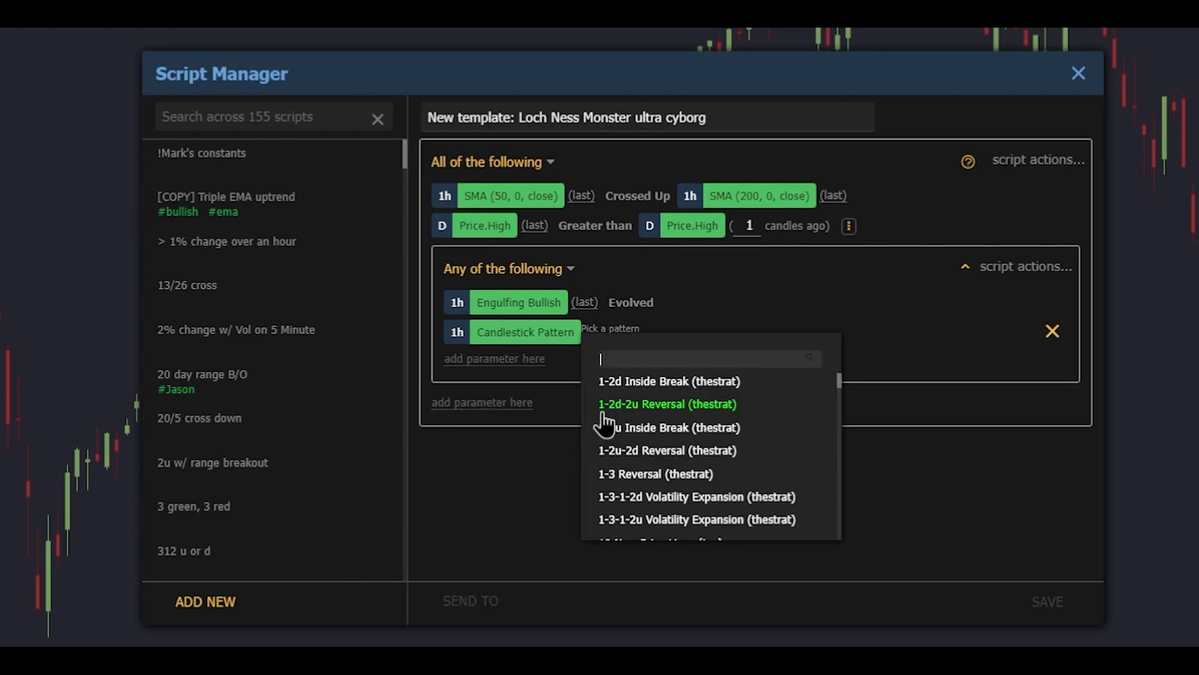
text(doj)
click(607, 381)
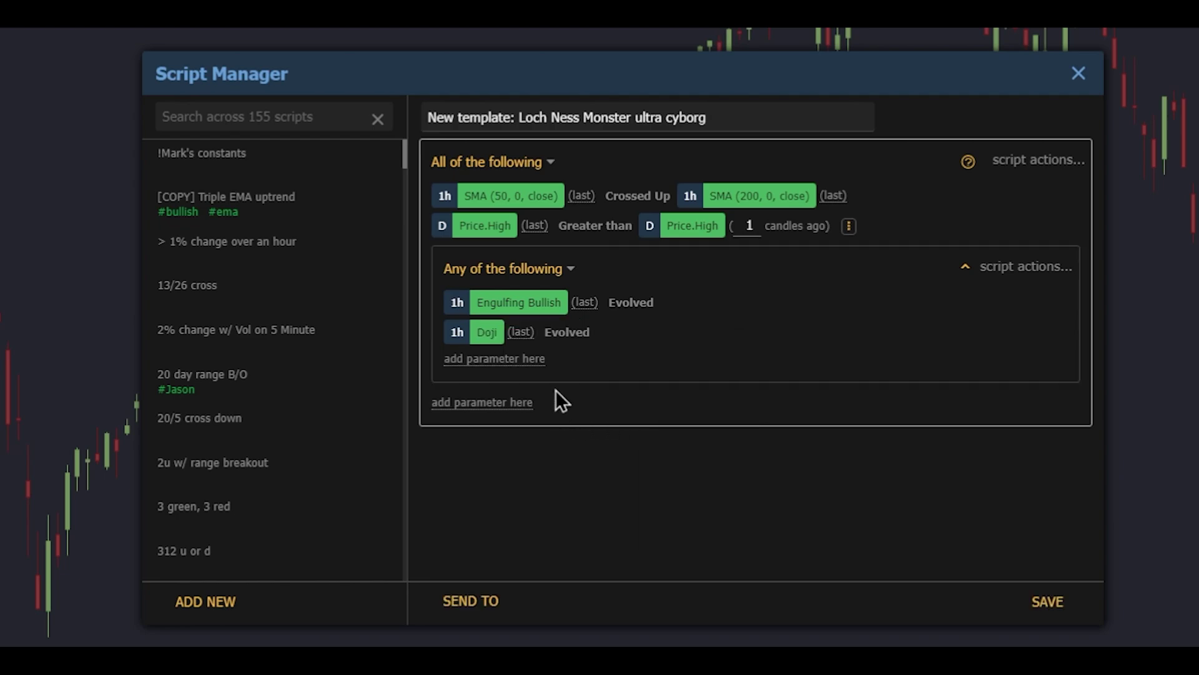
- Add a third condition with a 1-hour Hammer candlestick pattern
click(500, 358)
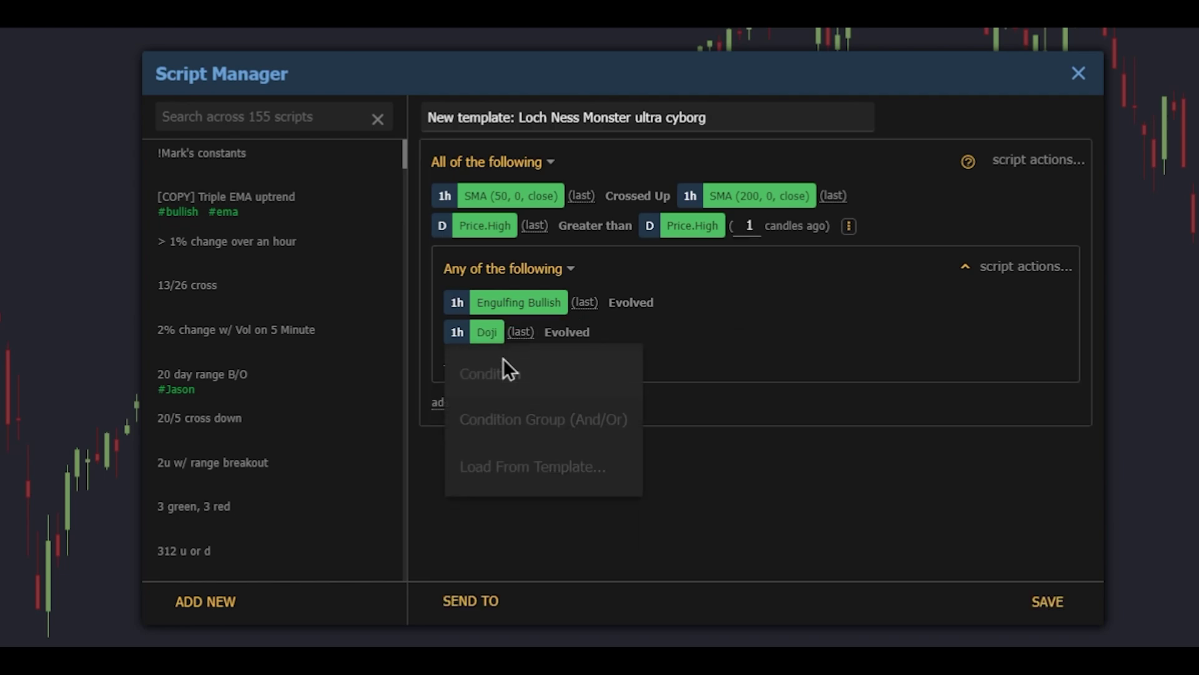
click(501, 377)
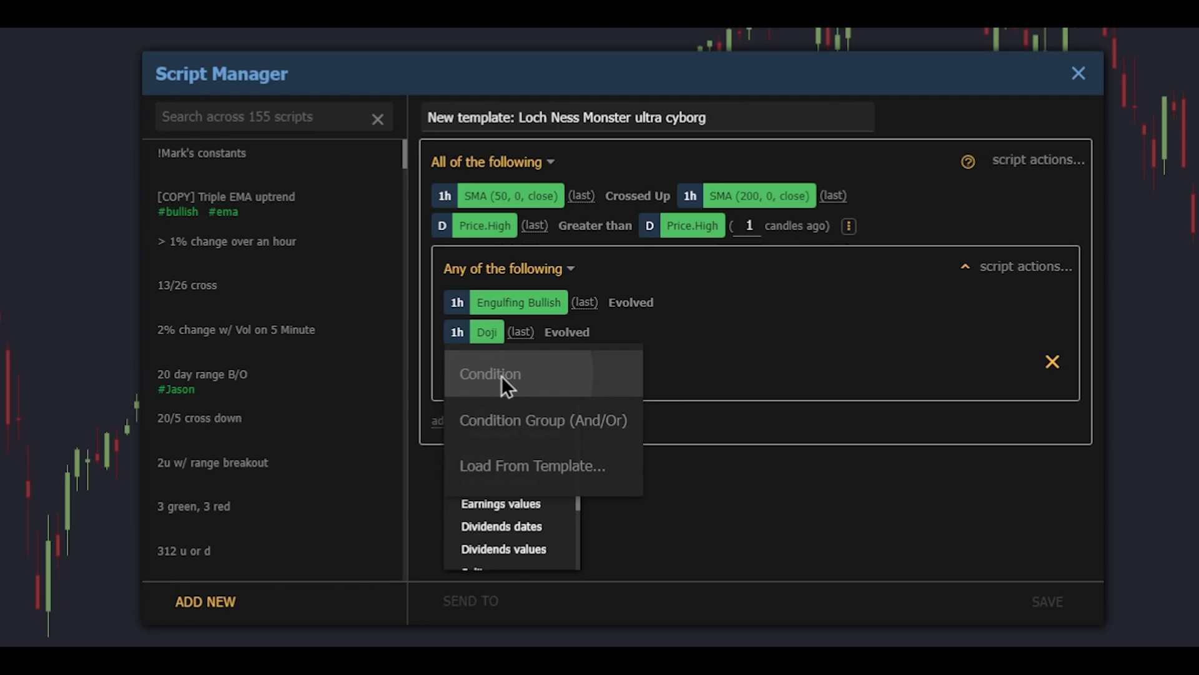
click(491, 435)
scroll(494, 441, down, 3)
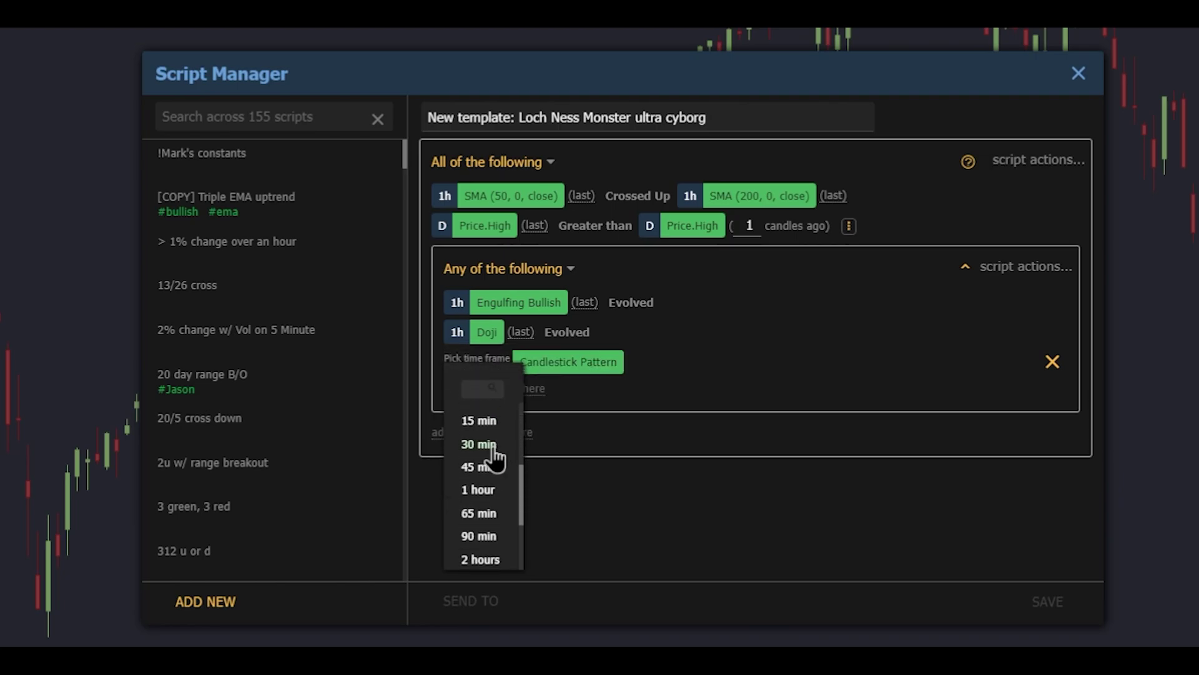
click(484, 490)
text(hamm)
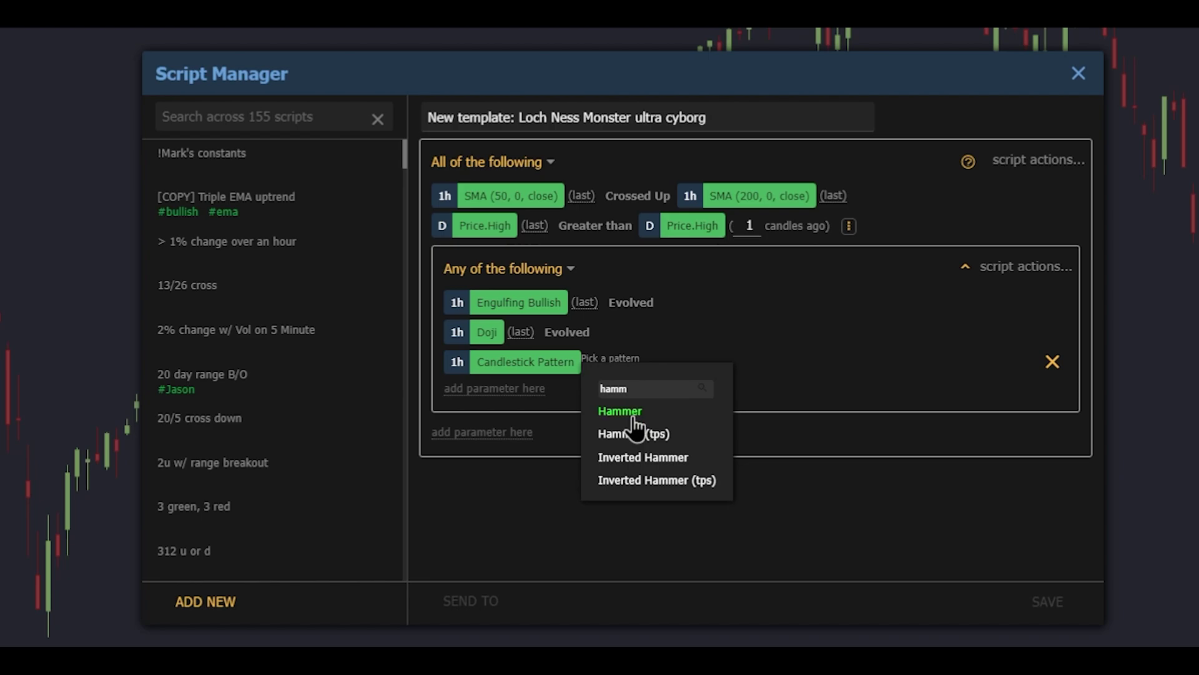
click(632, 412)
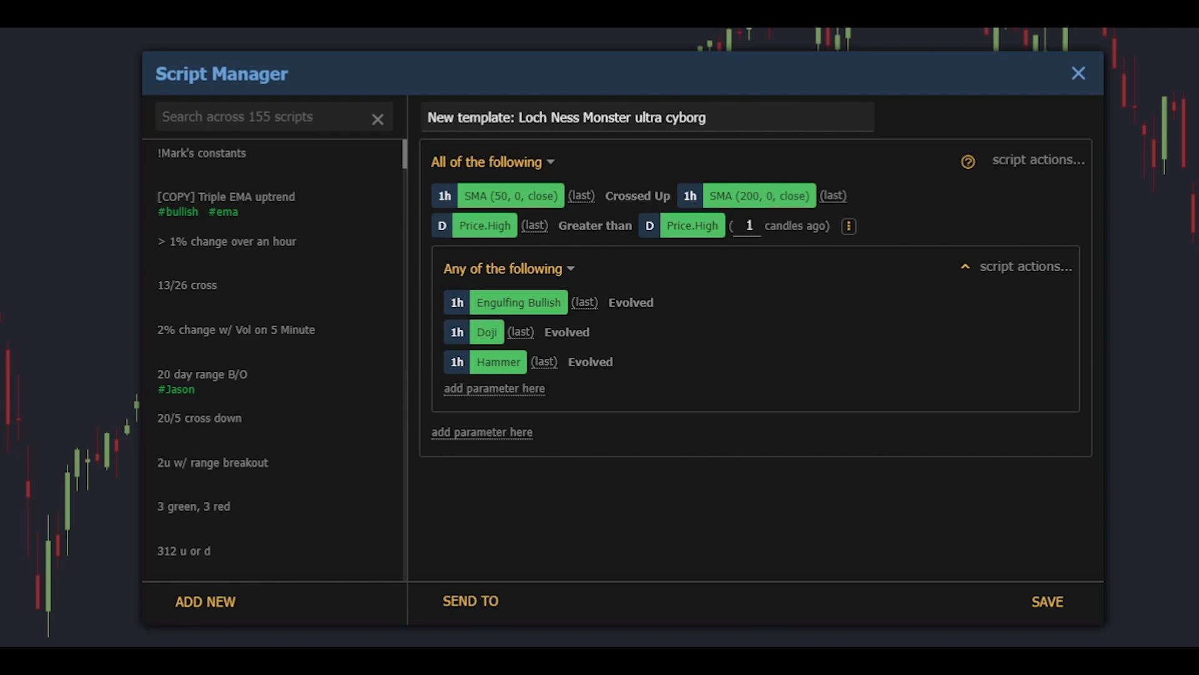
- Replace the template name with 'Bullish MA Cross' and save the script
triple_click(773, 117)
key(BackSpace)
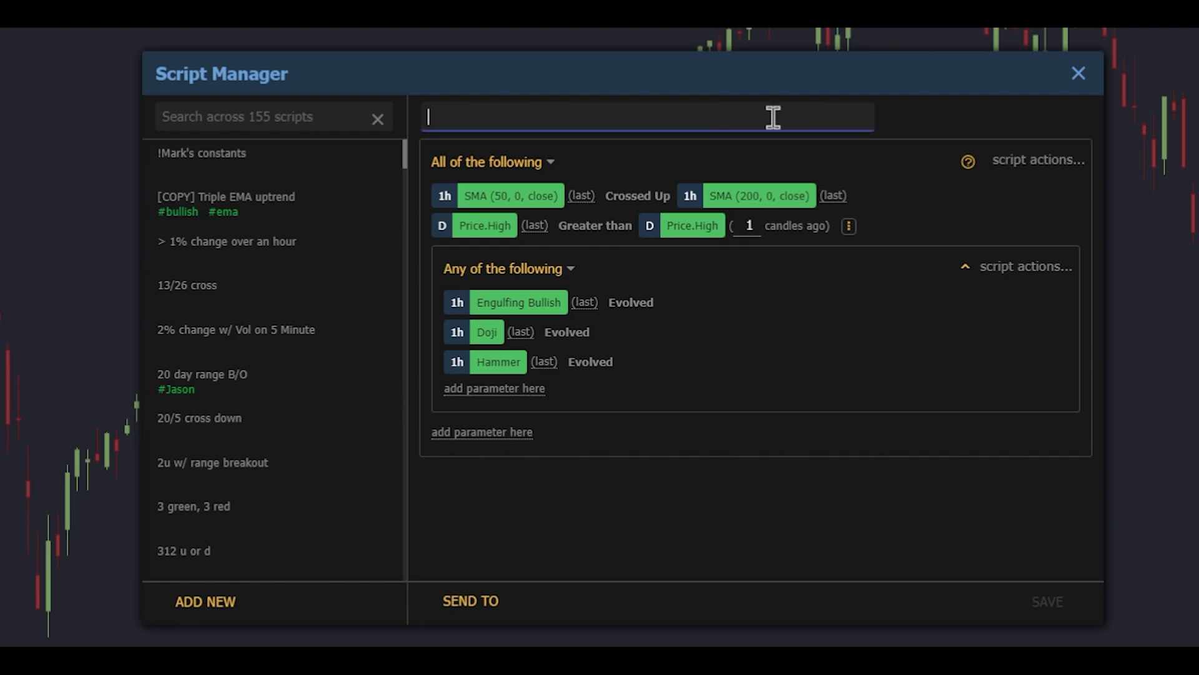
text(Bull)
text(ish MA Cross)
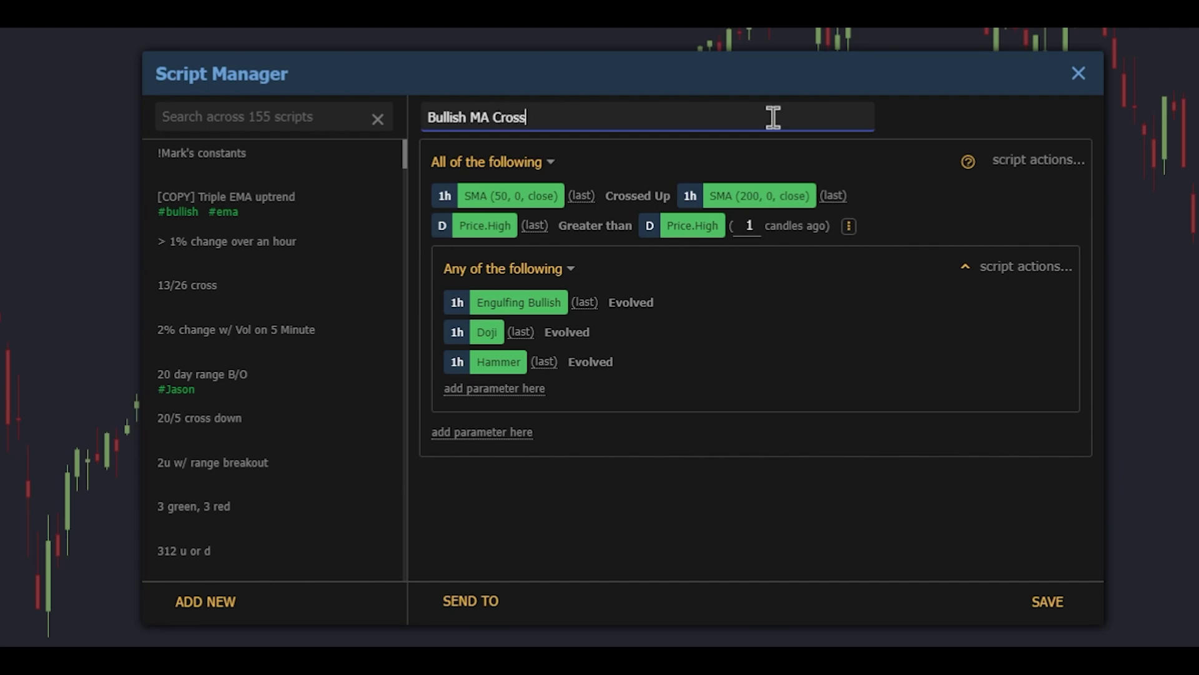
click(1052, 603)
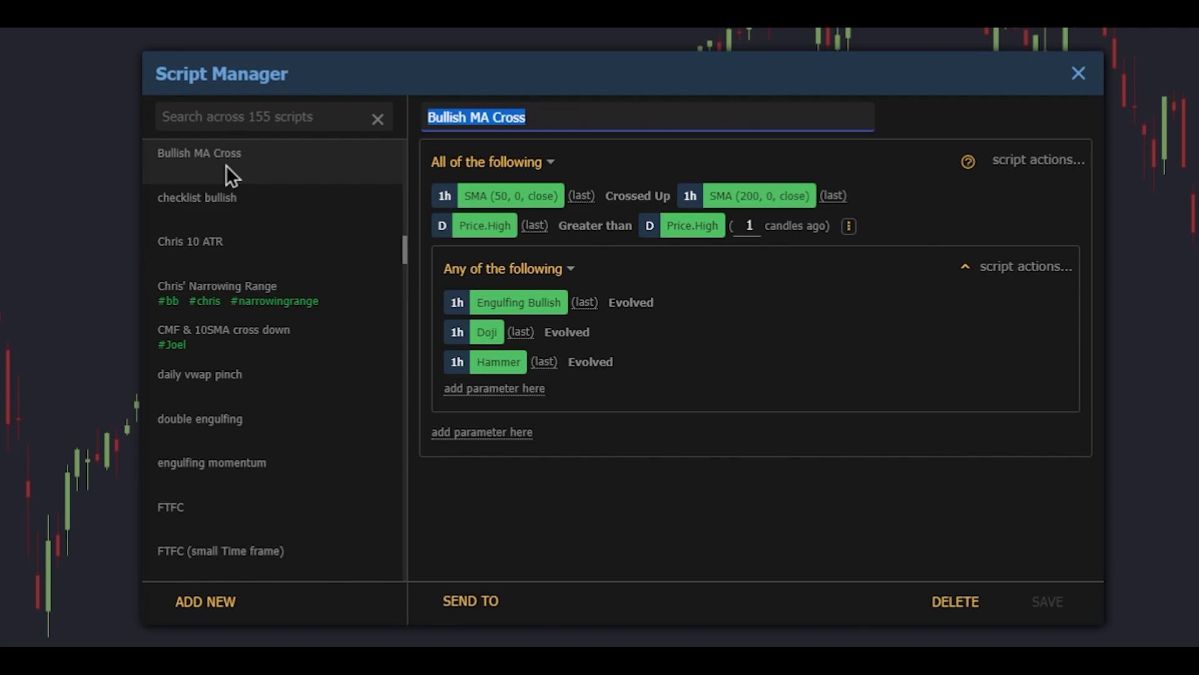
- Reopen the Market Scanner and load the Bullish MA Cross template as its conditions
text(Bullish MA Cross)
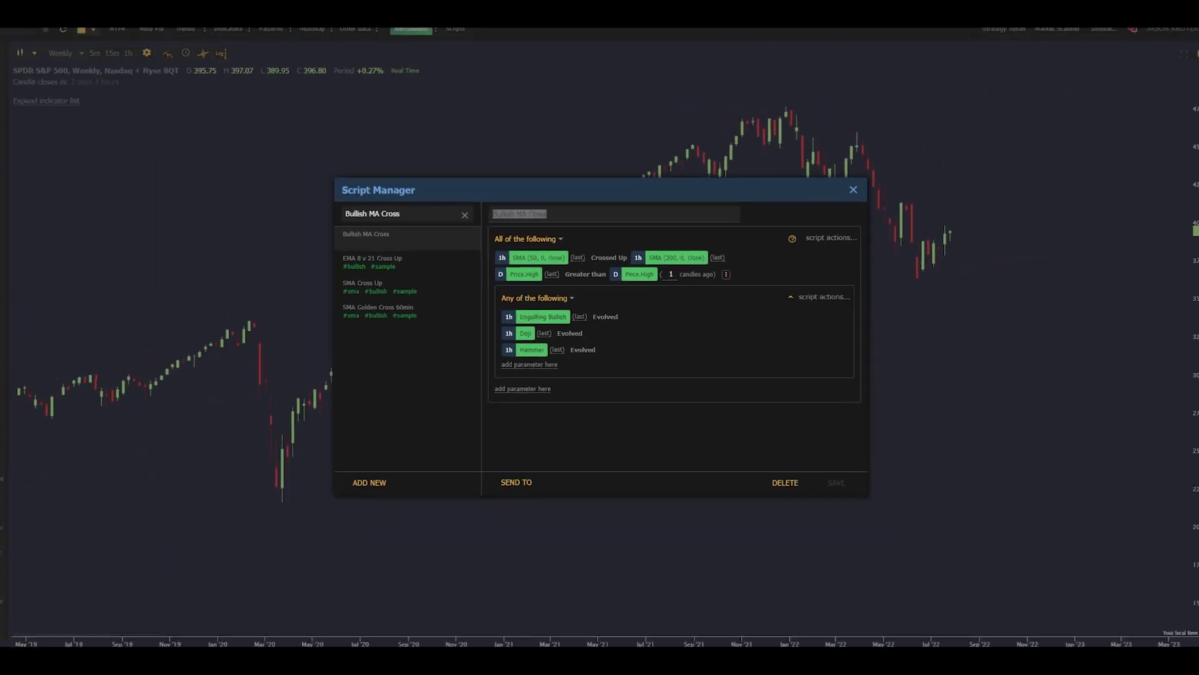
click(1079, 73)
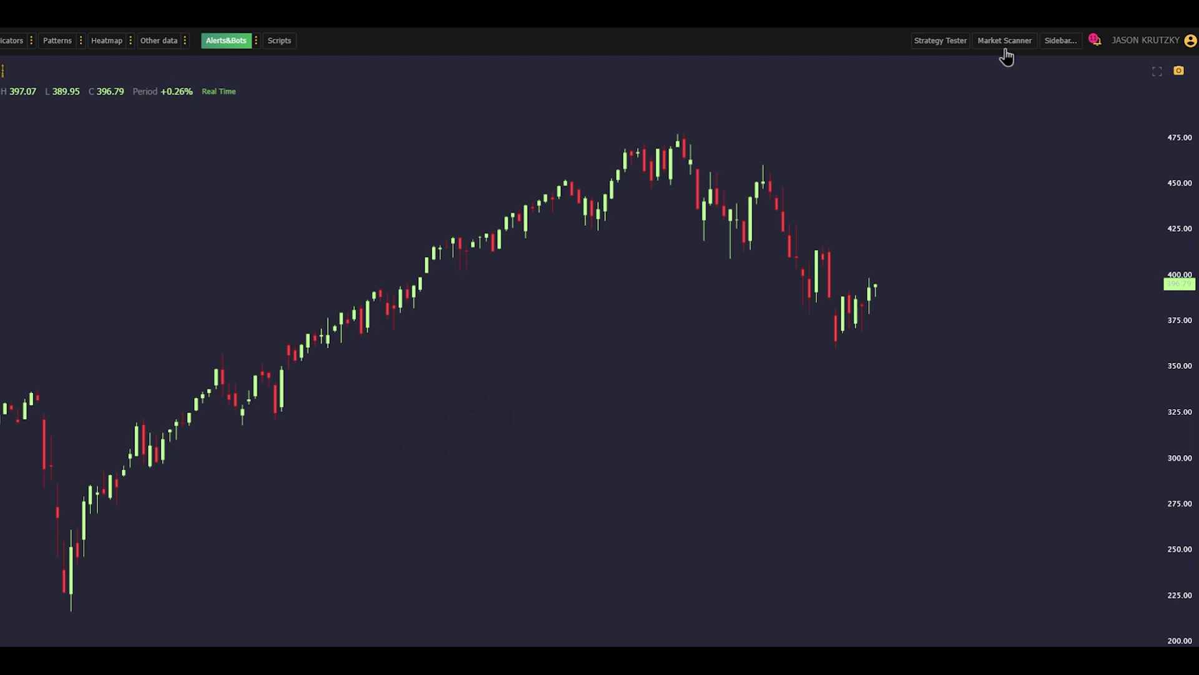
click(1043, 40)
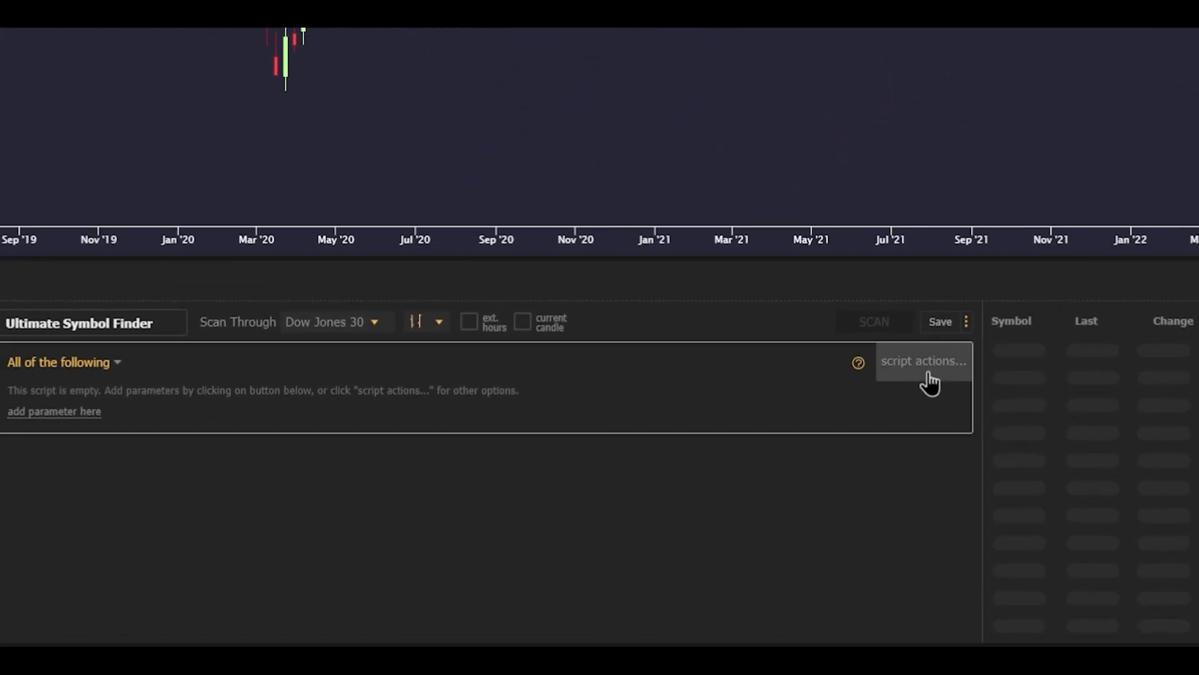
click(929, 378)
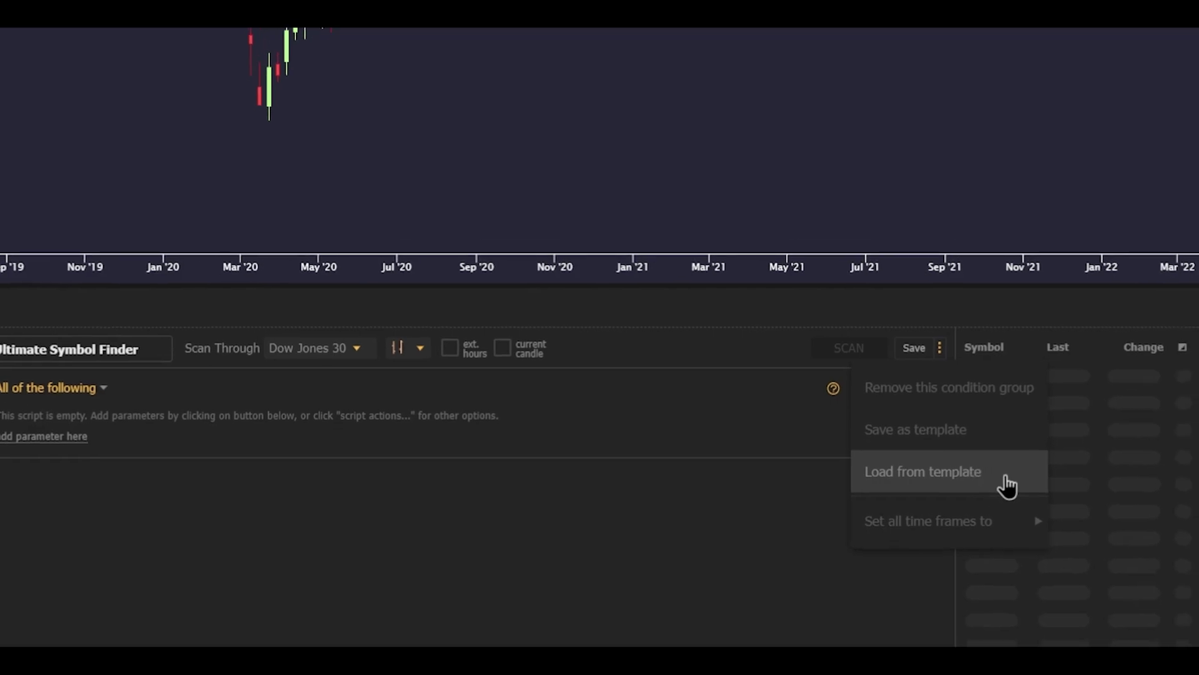
click(1031, 462)
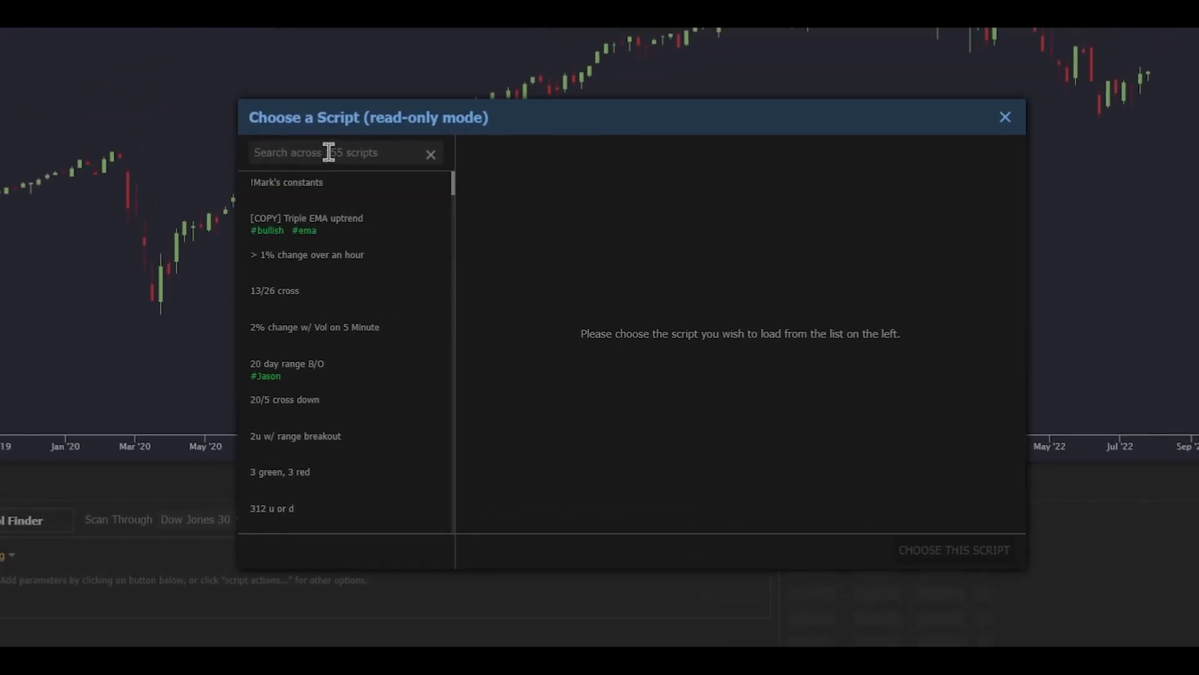
text(bullish MA cr)
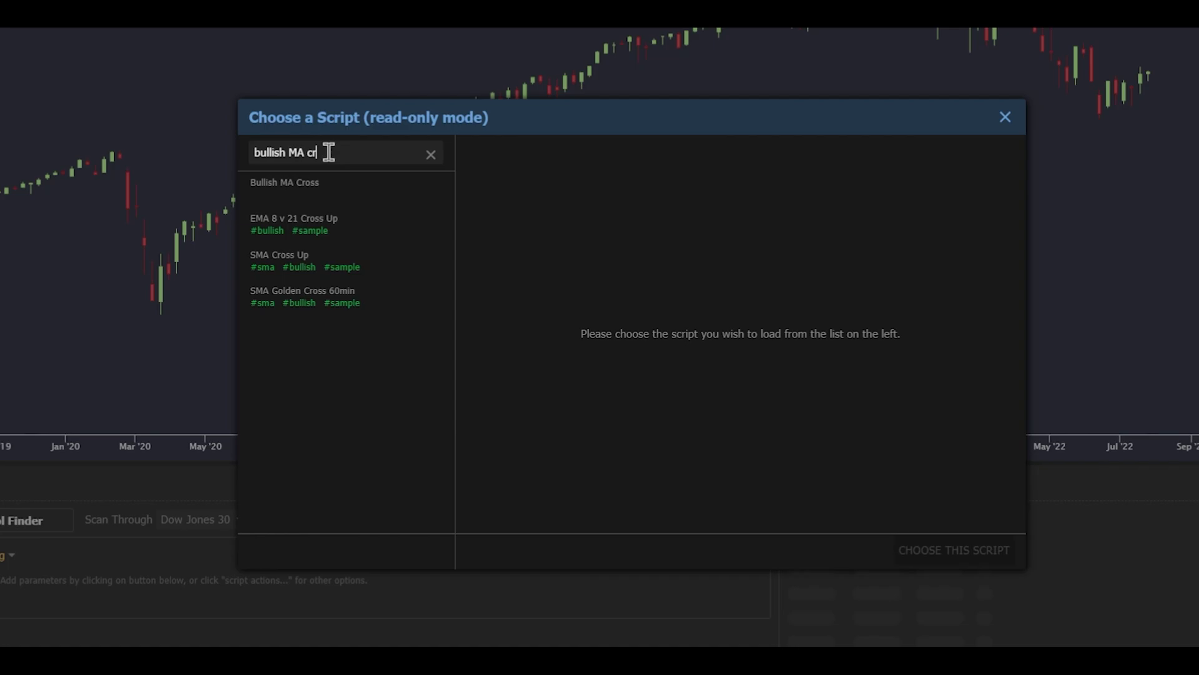
text(oss)
click(316, 191)
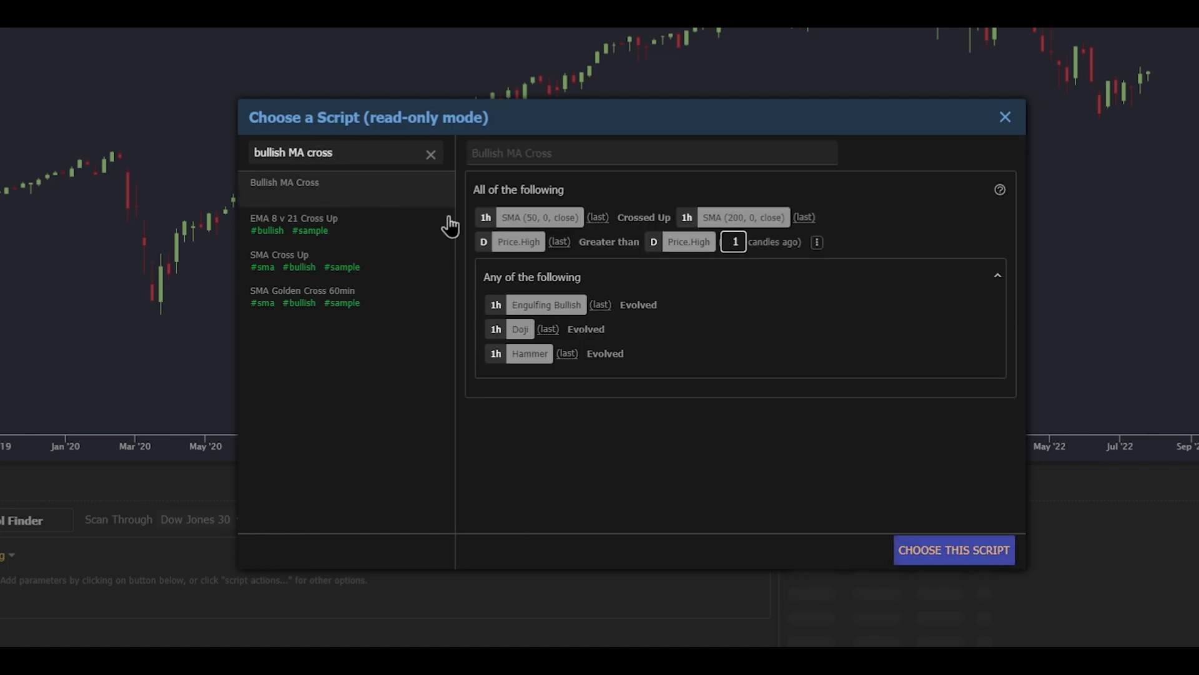
click(936, 558)
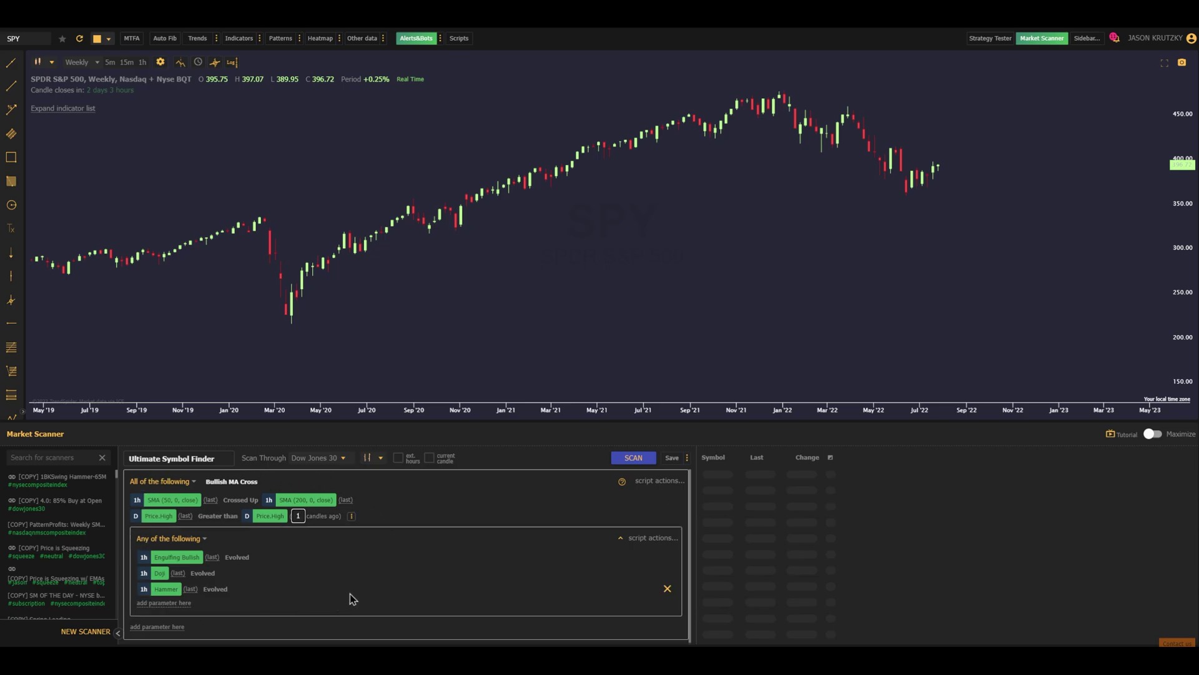
- Run the Bullish MA Cross scan over the NASDAQ NMS Composite Index, current candle included
click(319, 458)
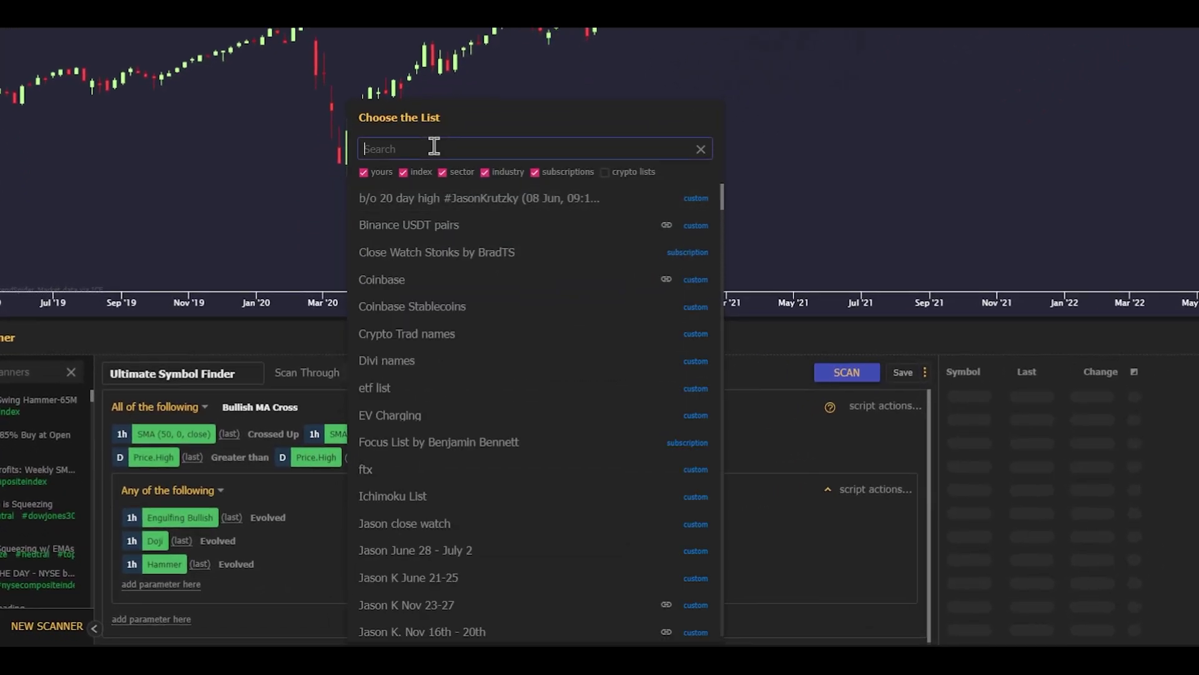
text(nas)
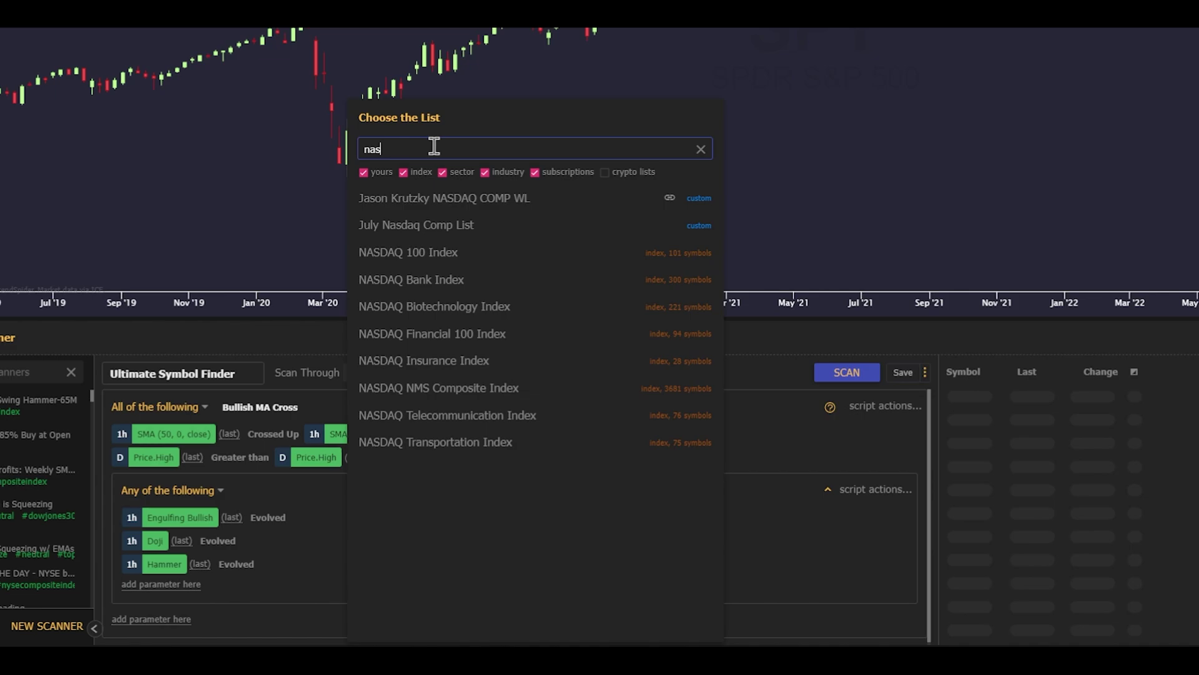
text(daw)
key(BackSpace)
text(q)
click(500, 391)
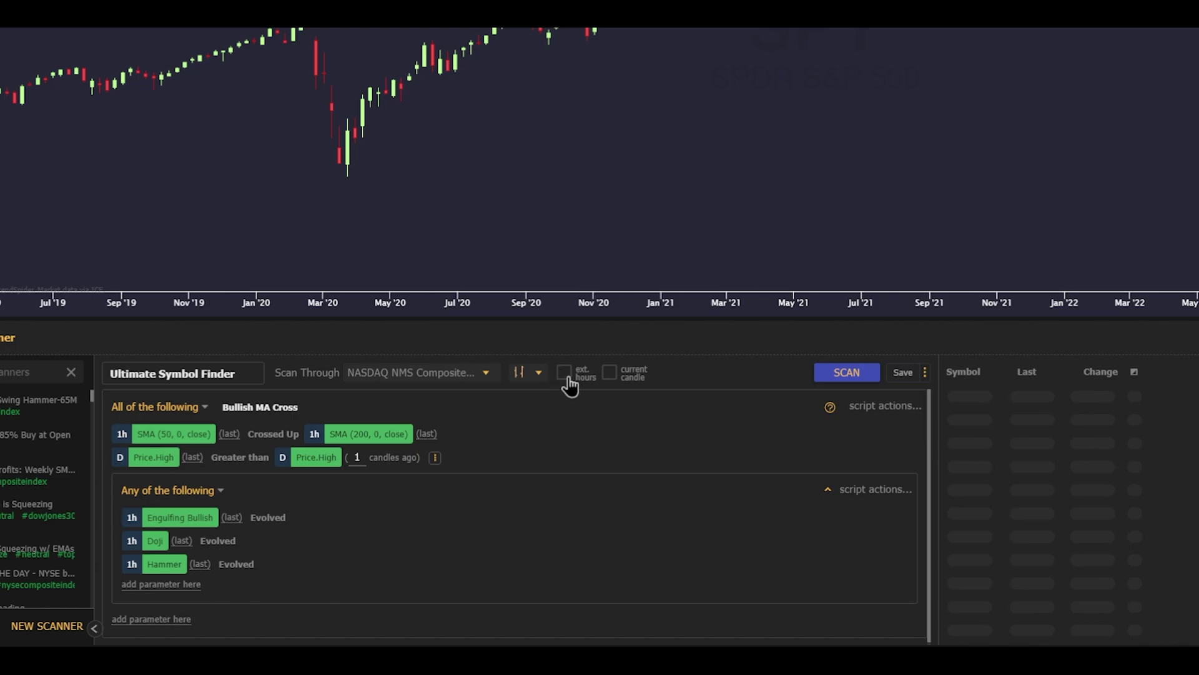
click(610, 375)
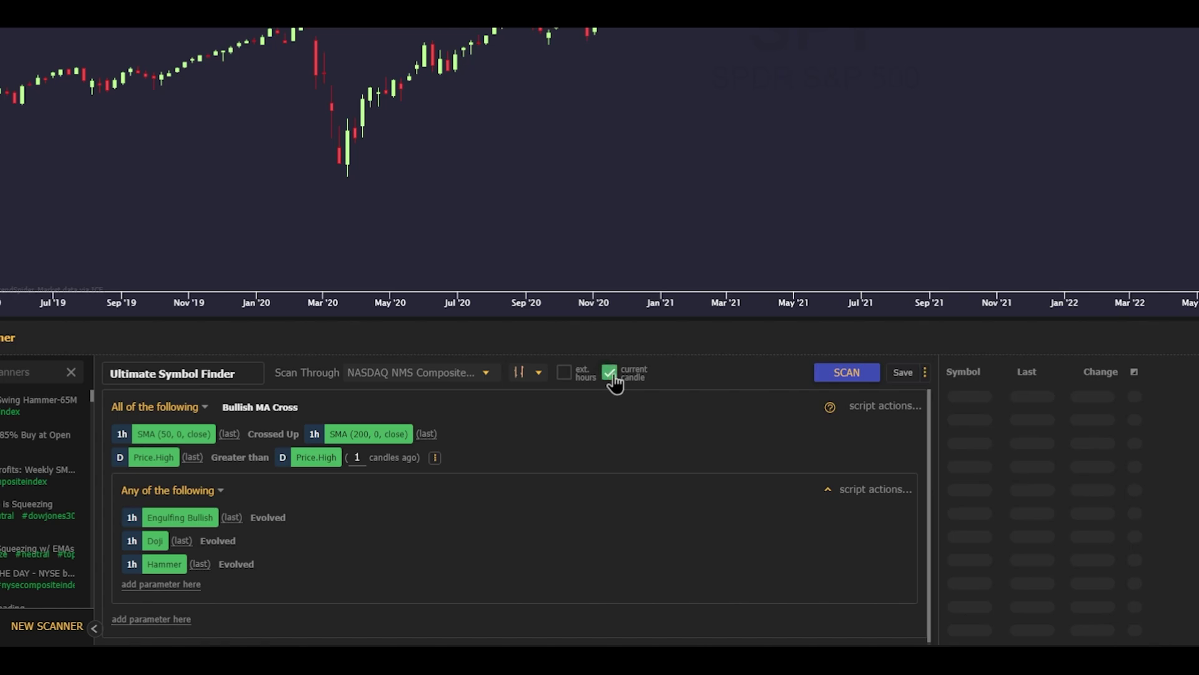
click(847, 373)
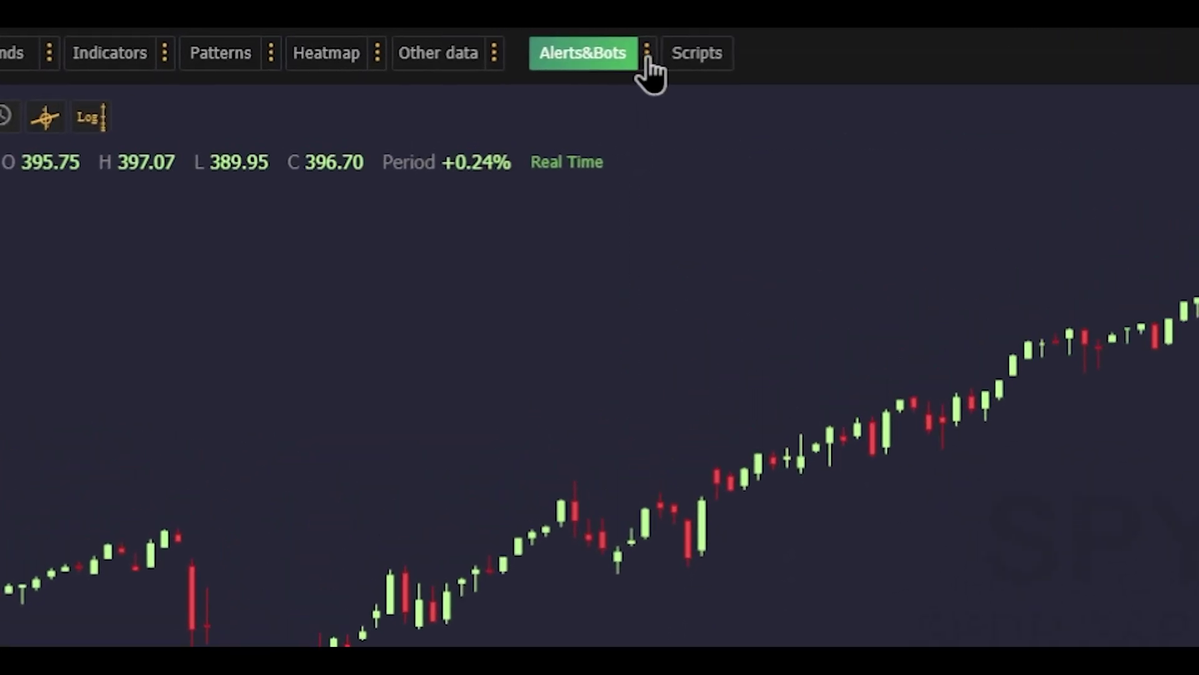
- Start a multi-factor alert on SPY and load the Bullish MA Cross script as its conditions
click(647, 61)
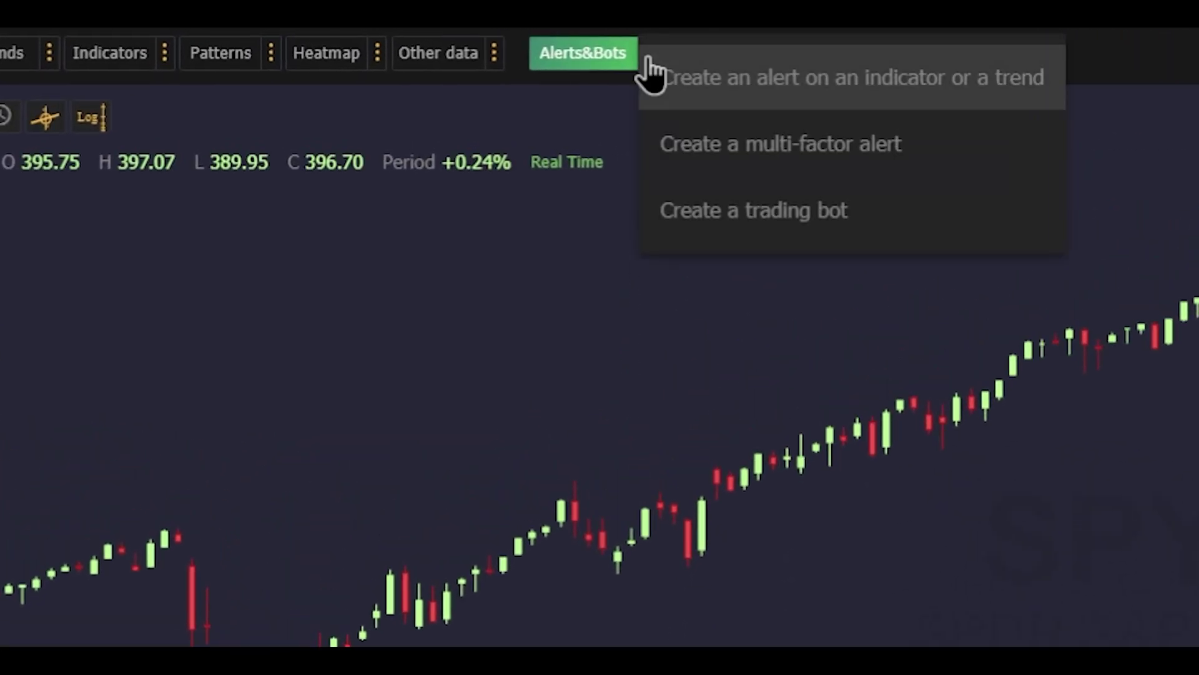
click(816, 180)
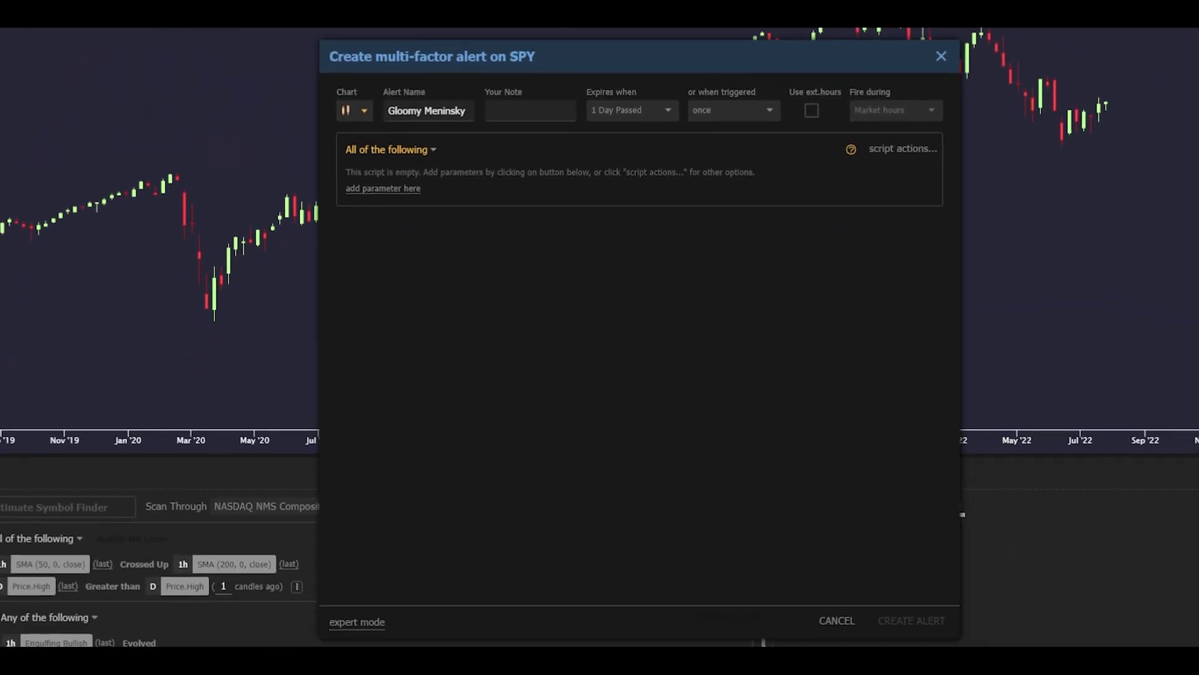
click(911, 156)
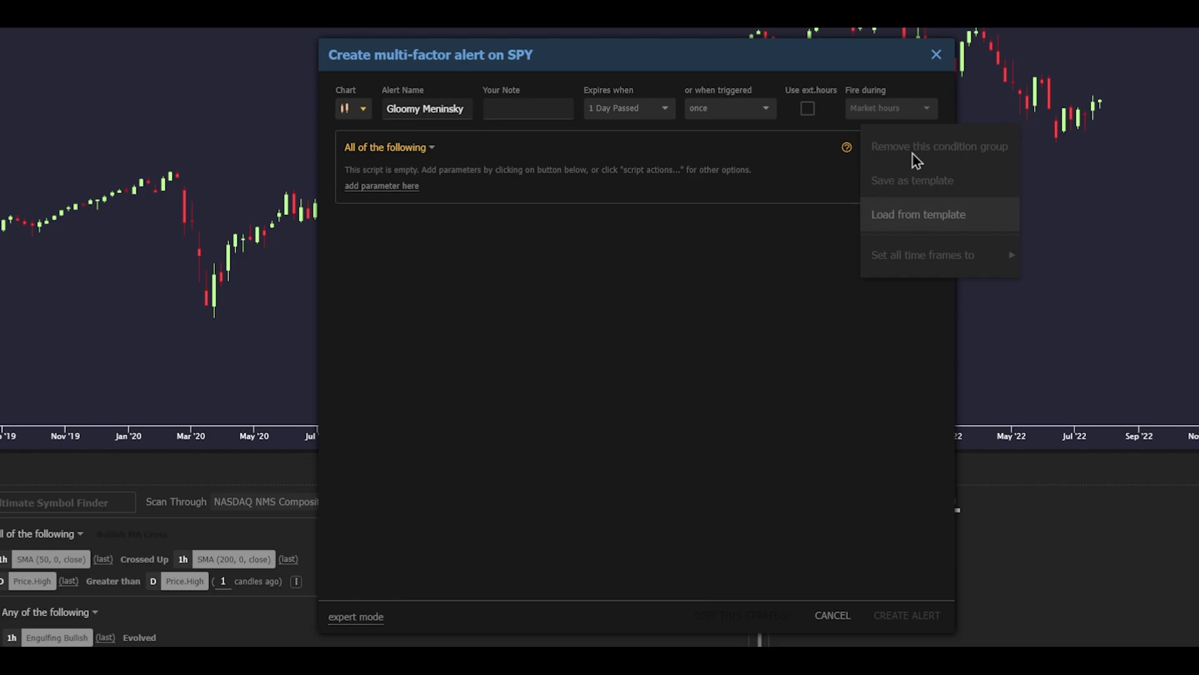
click(928, 212)
click(324, 171)
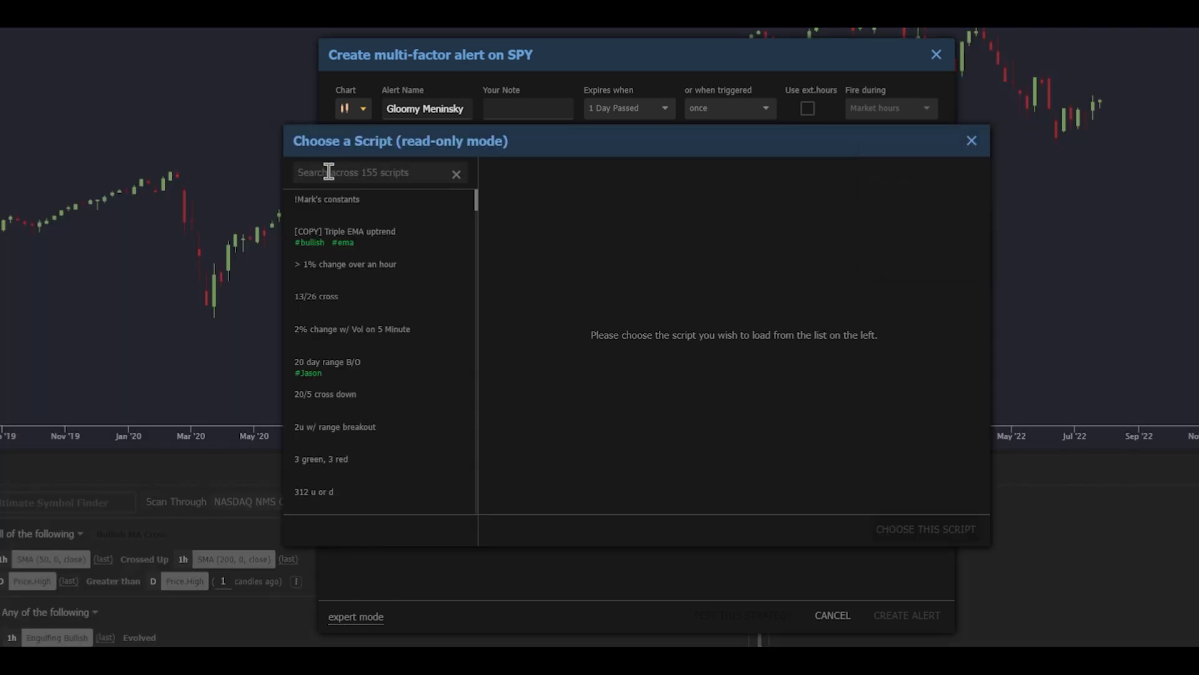
text(bullish MA cross)
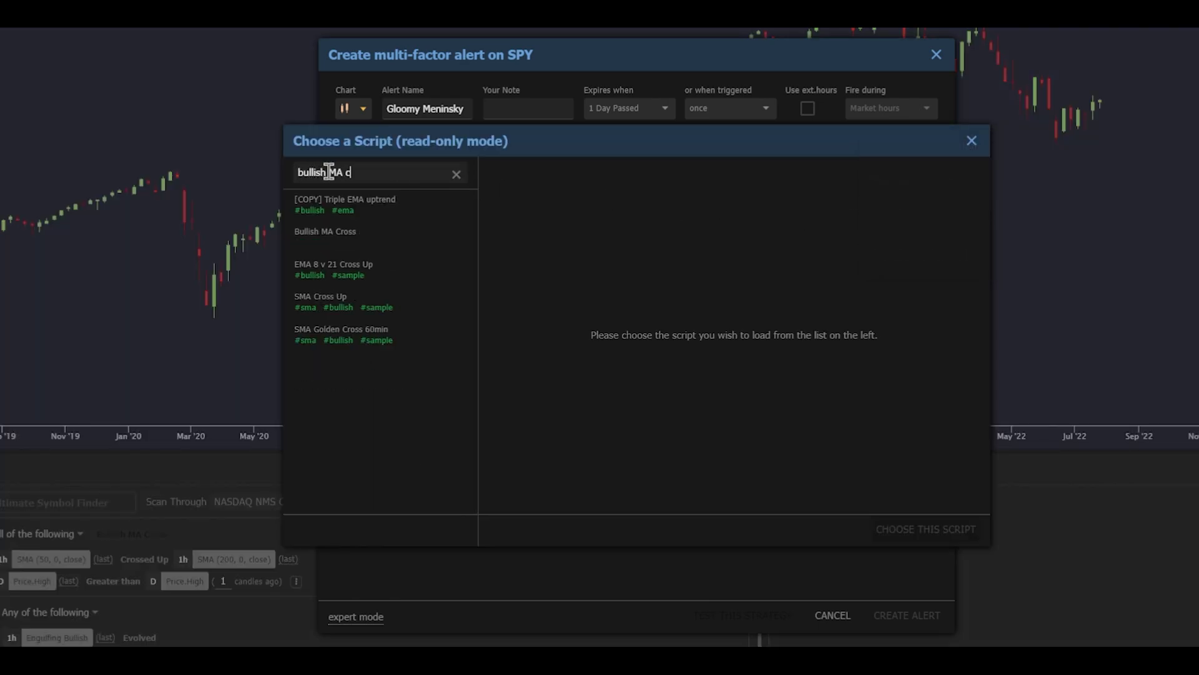
click(348, 206)
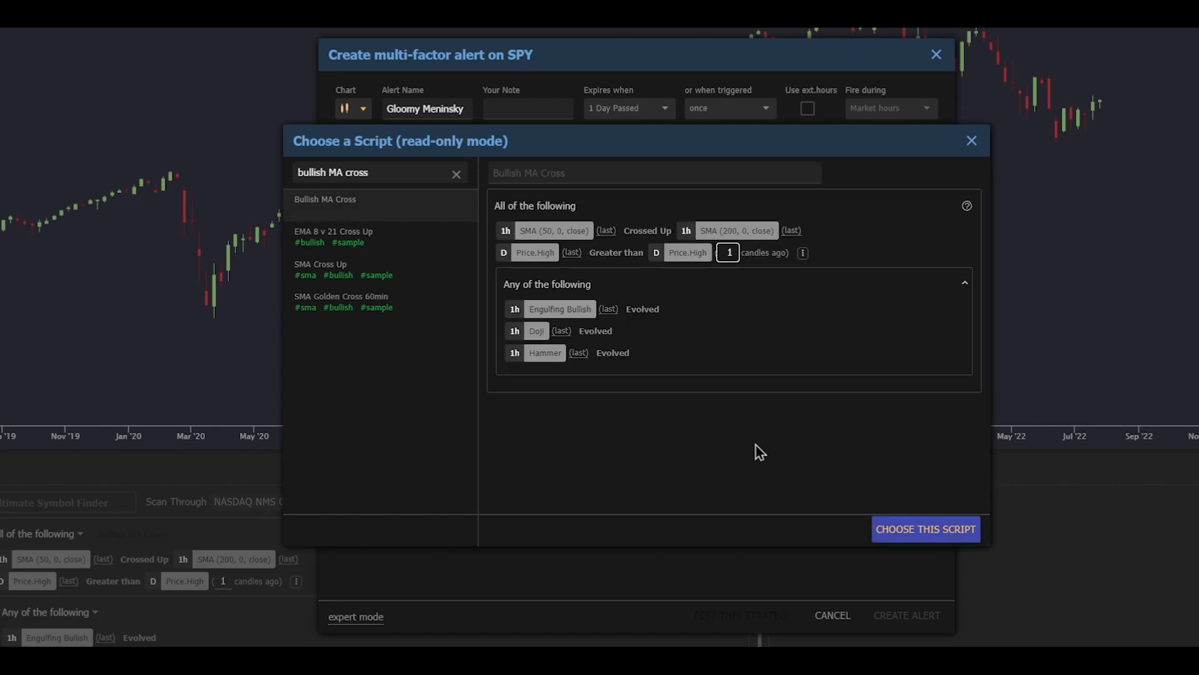
click(922, 531)
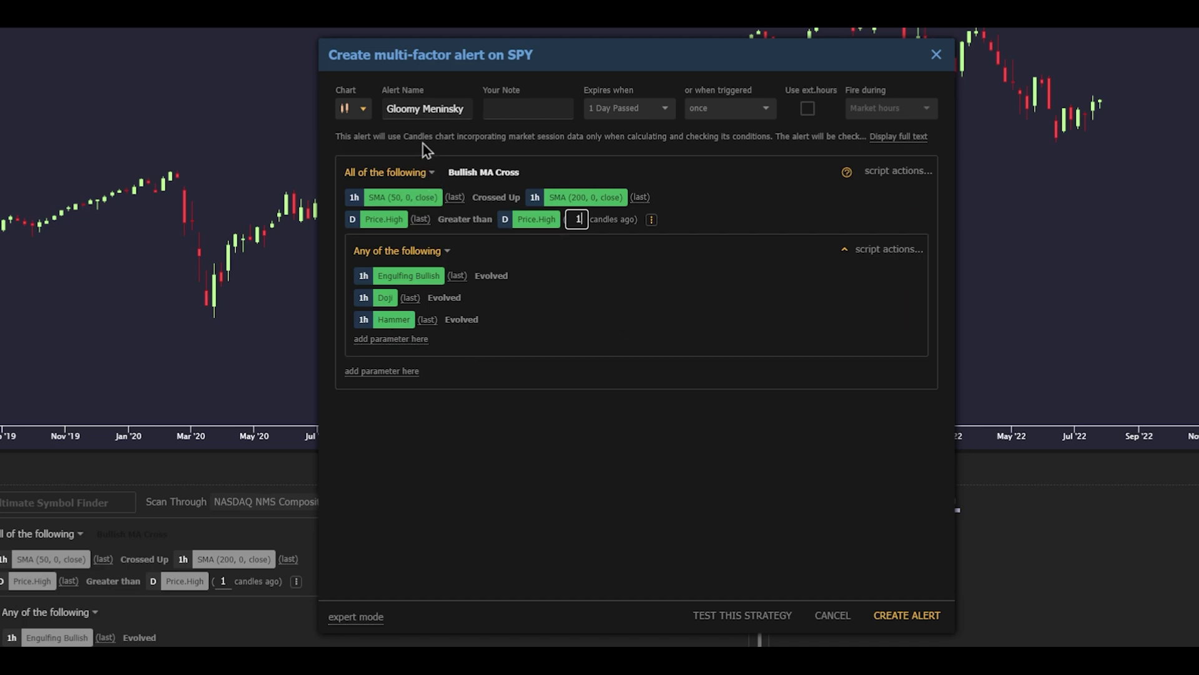
- Set the alert to expire after 14 days or 3 triggers, and create it
click(421, 108)
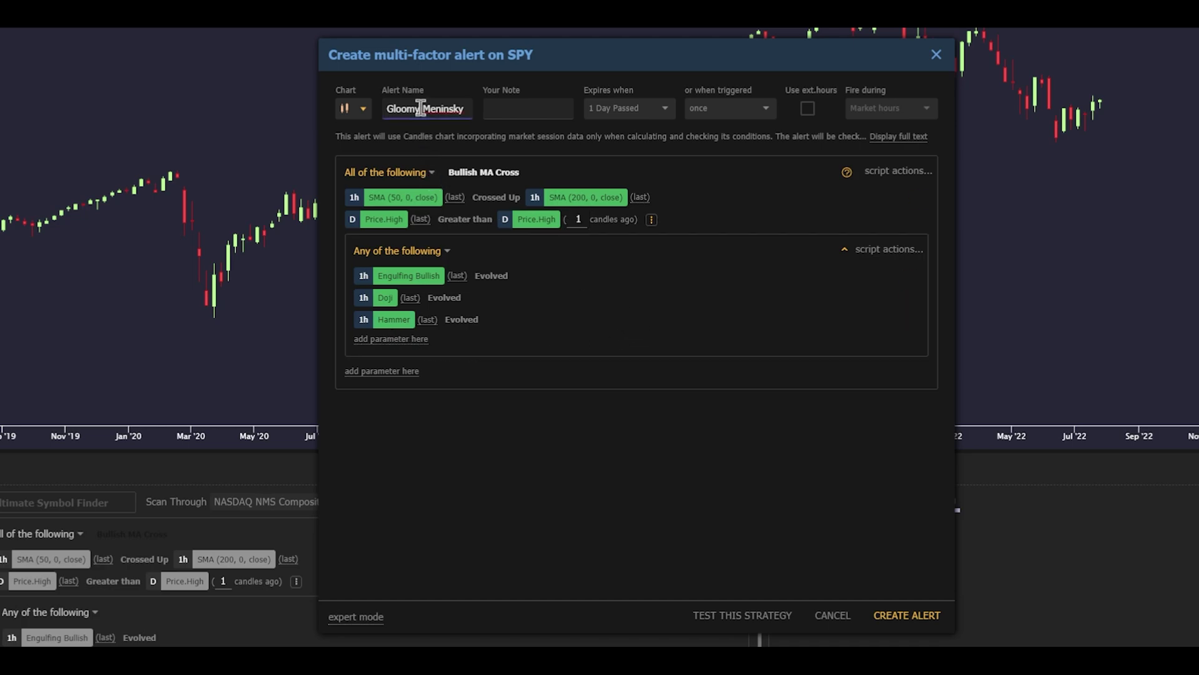
click(634, 110)
scroll(651, 142, down, 5)
click(639, 158)
click(732, 110)
click(734, 166)
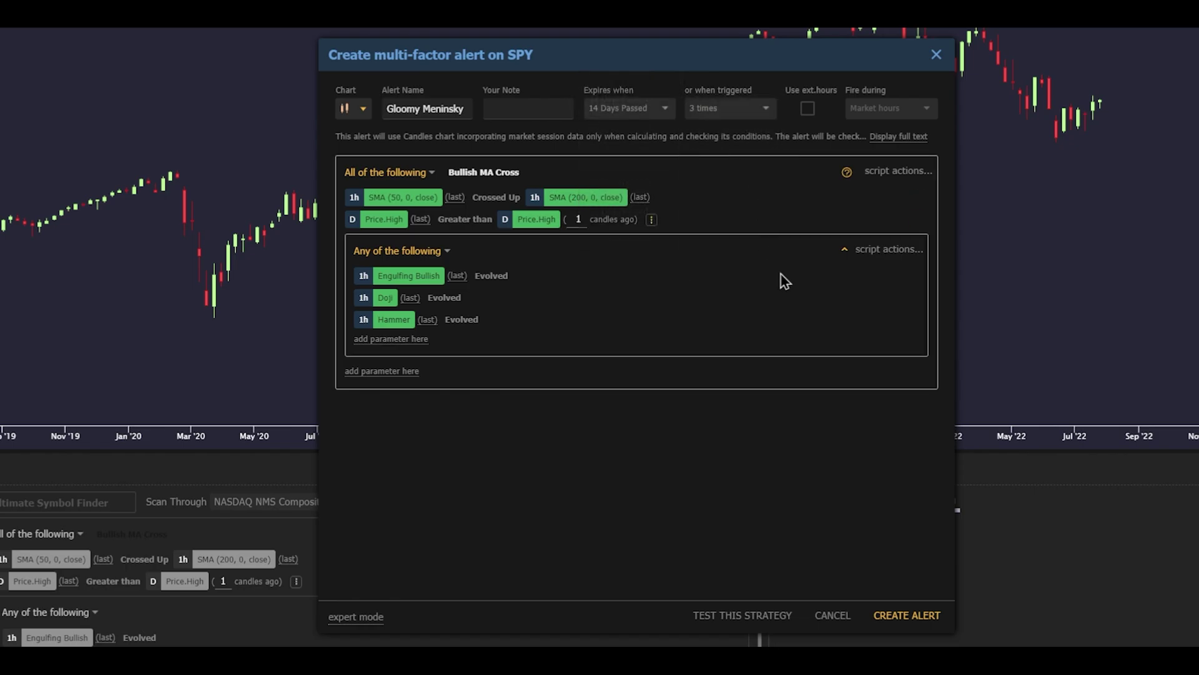
click(924, 615)
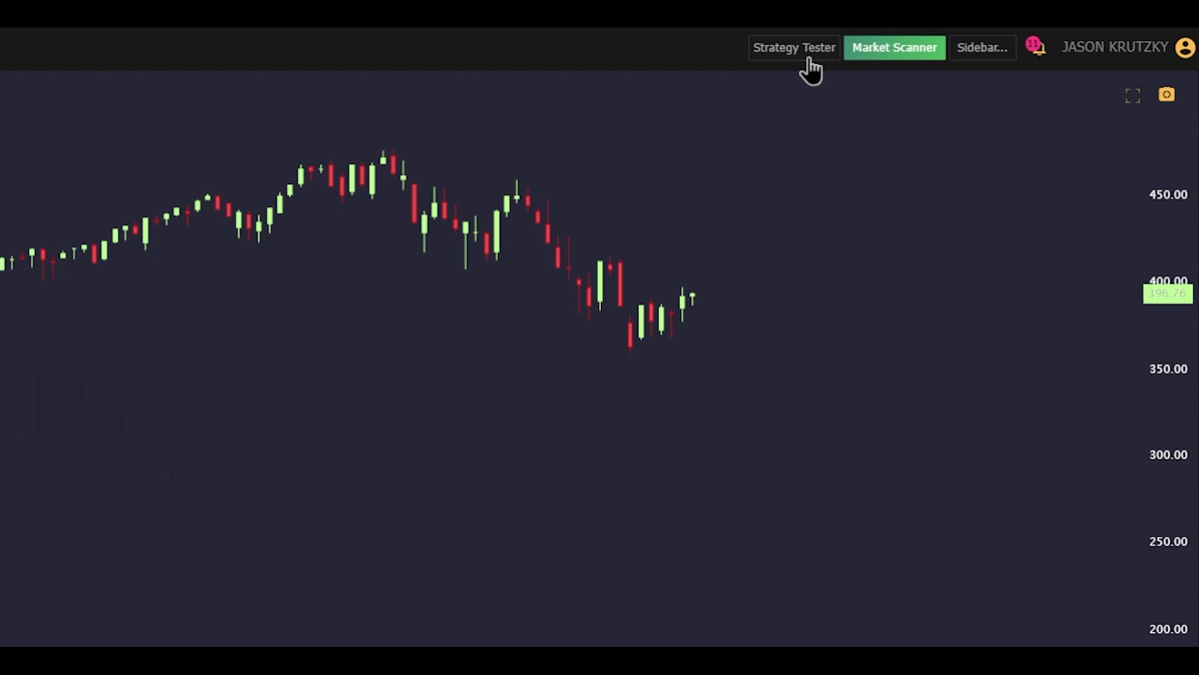
- Load the Bullish MA Cross script as the Strategy Tester's entry conditions
click(782, 50)
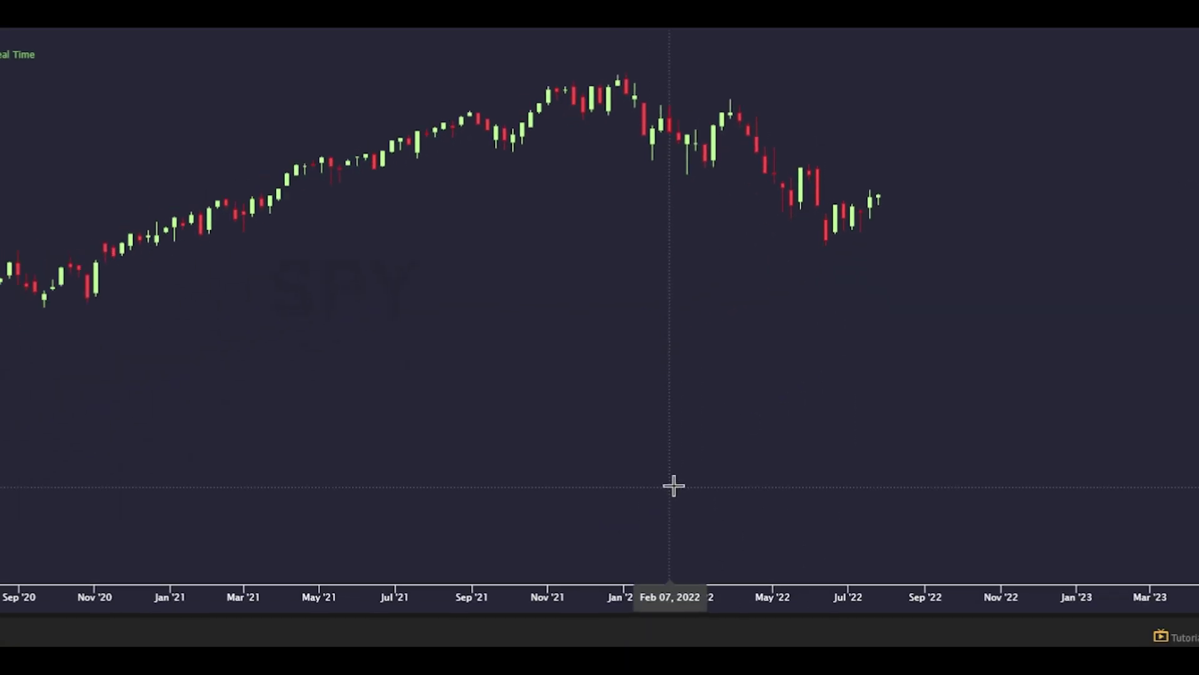
click(792, 487)
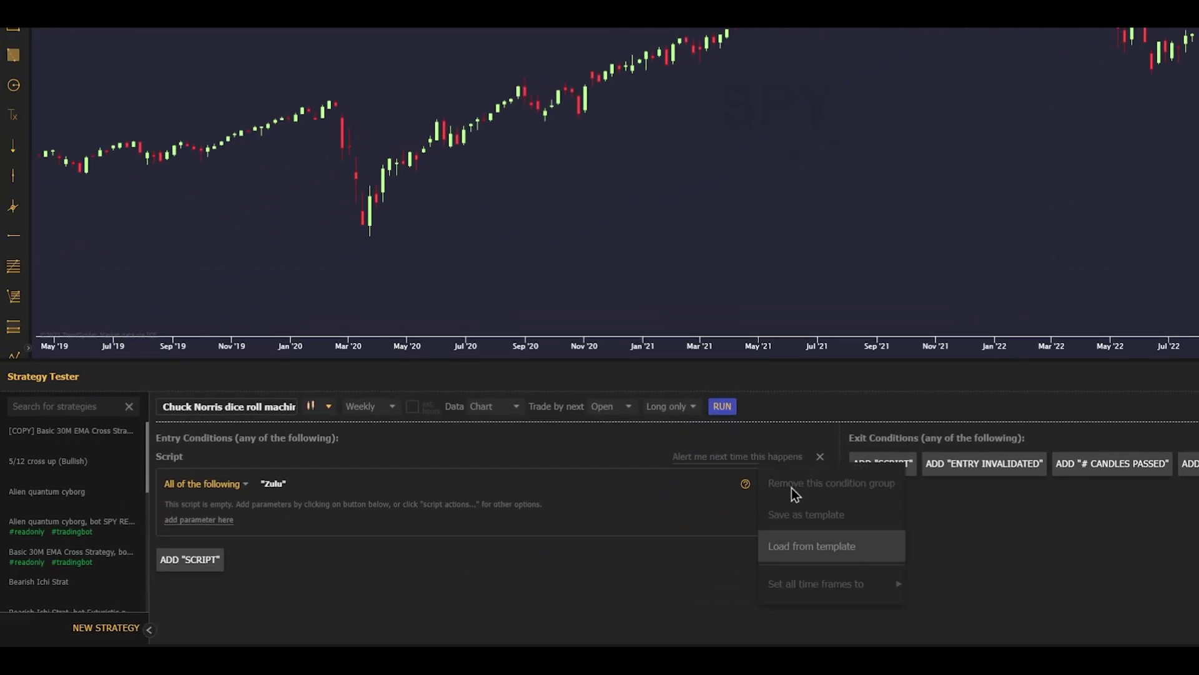
click(820, 549)
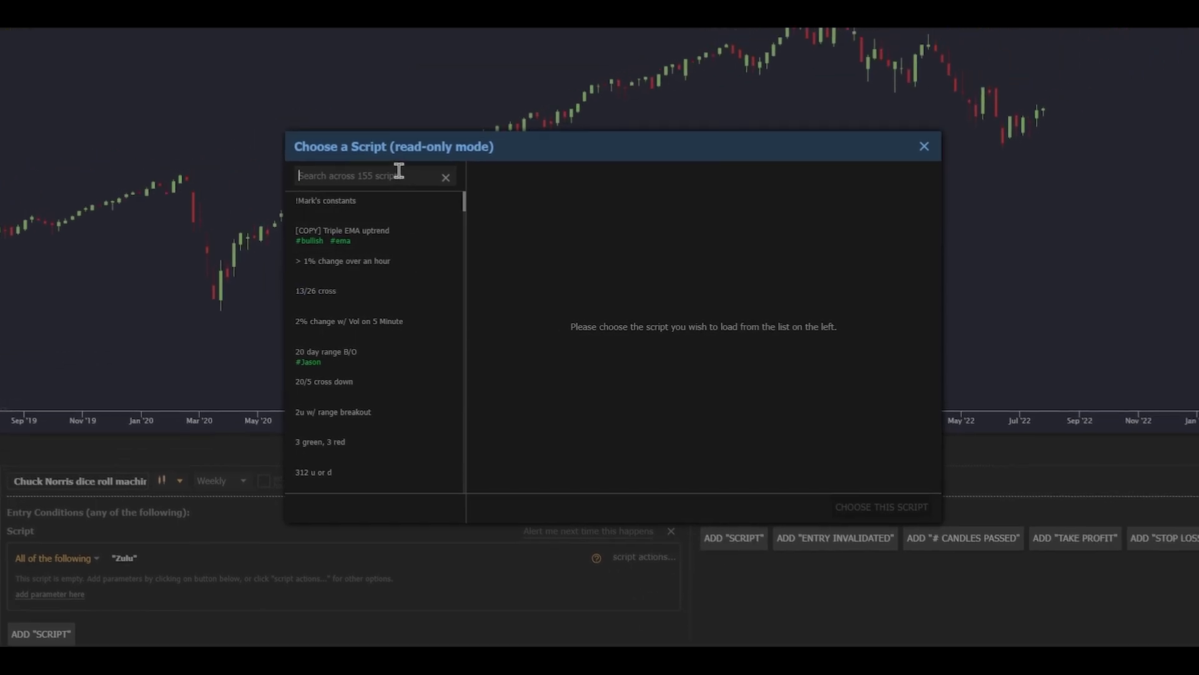
text(bullish ma c)
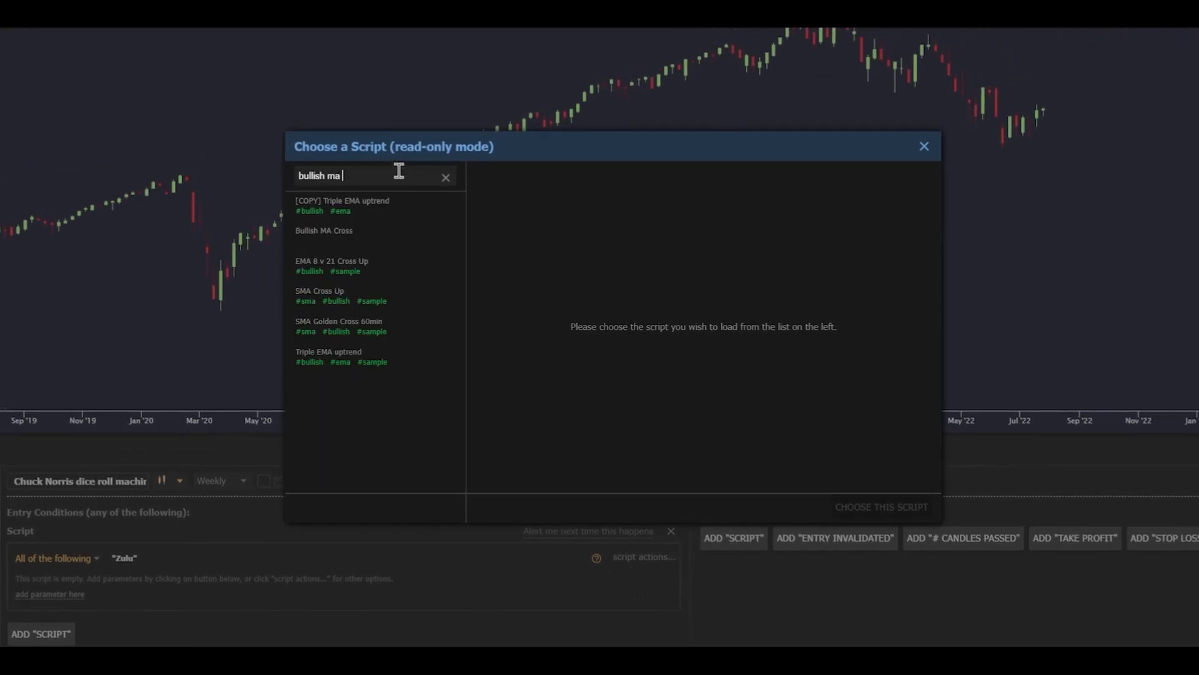
click(398, 231)
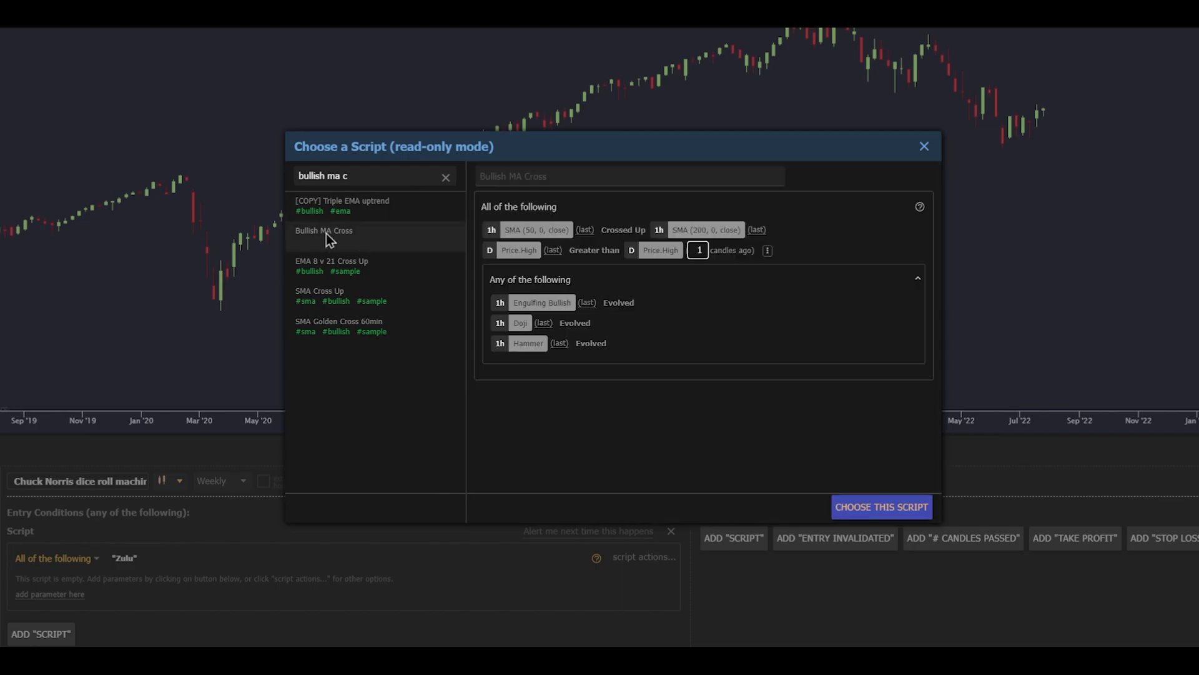
click(882, 508)
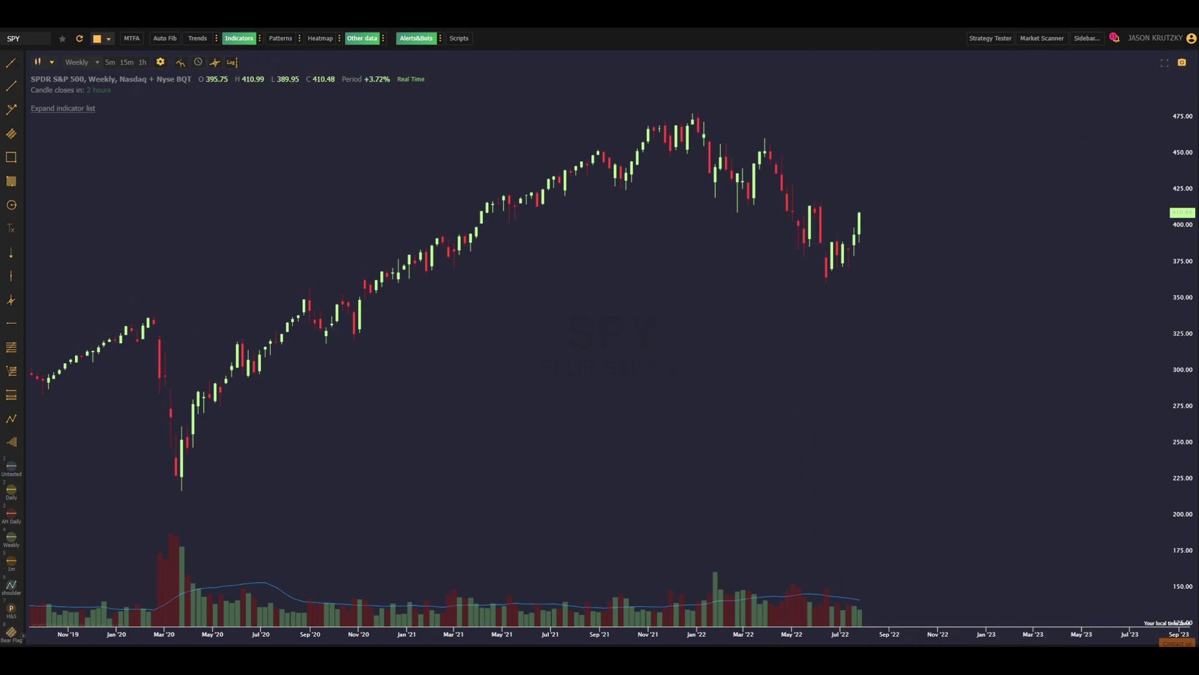
- Add a Smart Checklist widget to the sidebar
click(1087, 38)
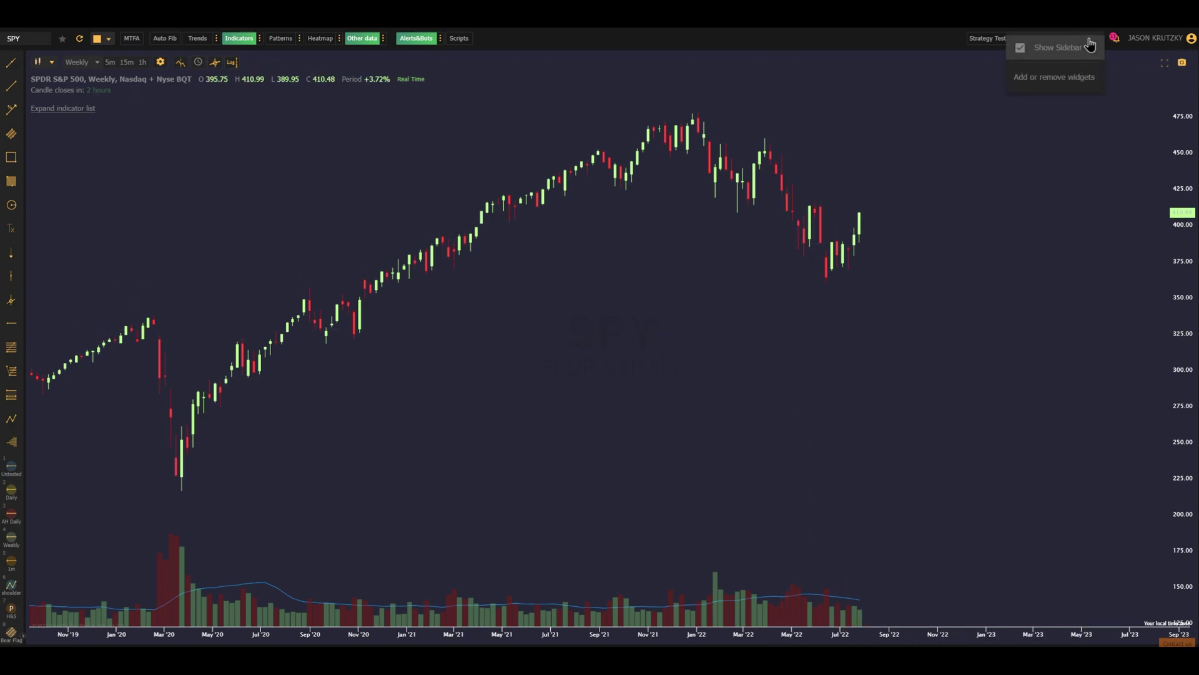
click(1063, 78)
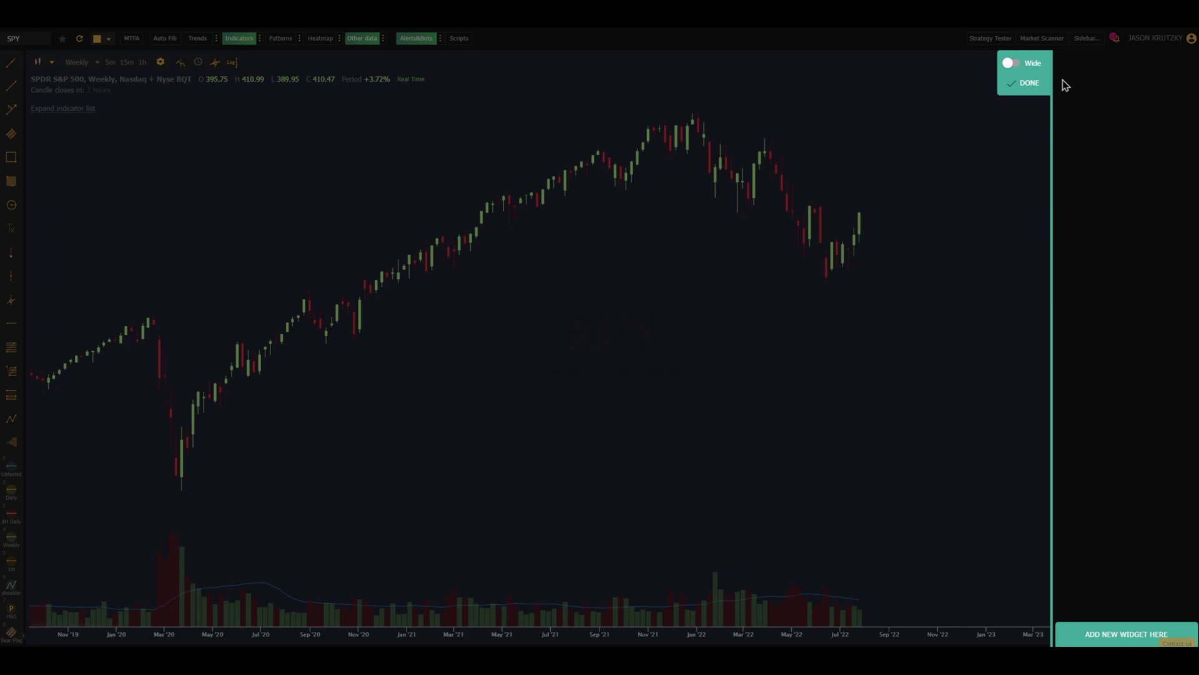
click(1123, 635)
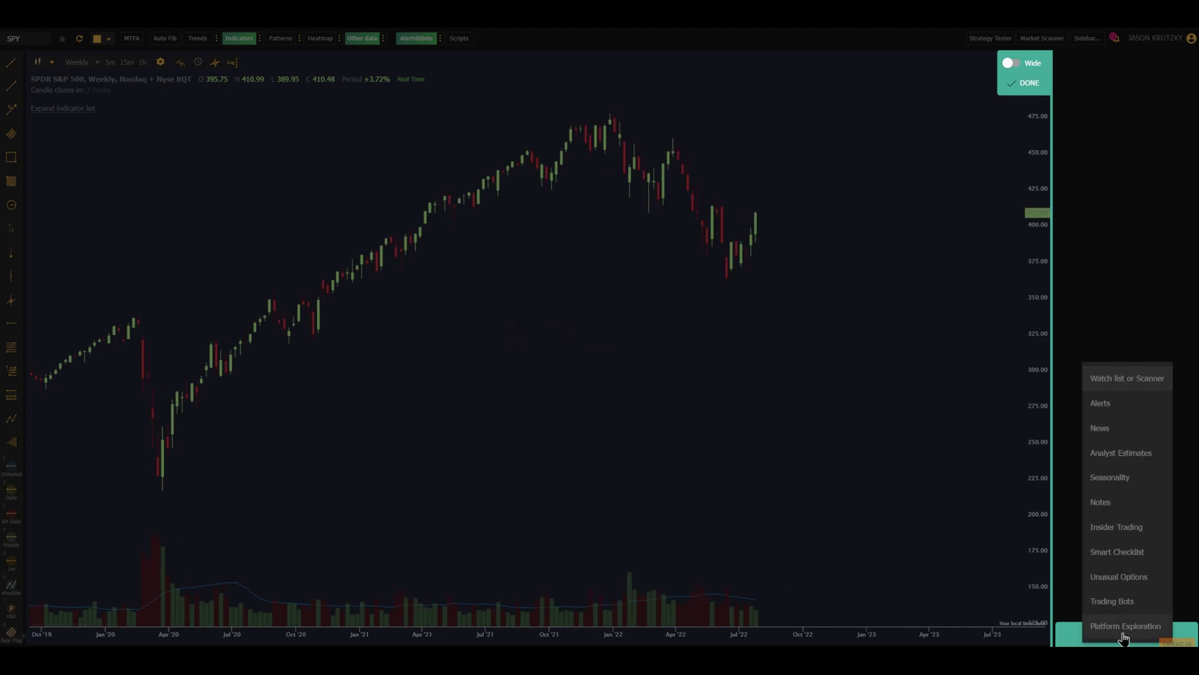
click(1131, 555)
click(1025, 82)
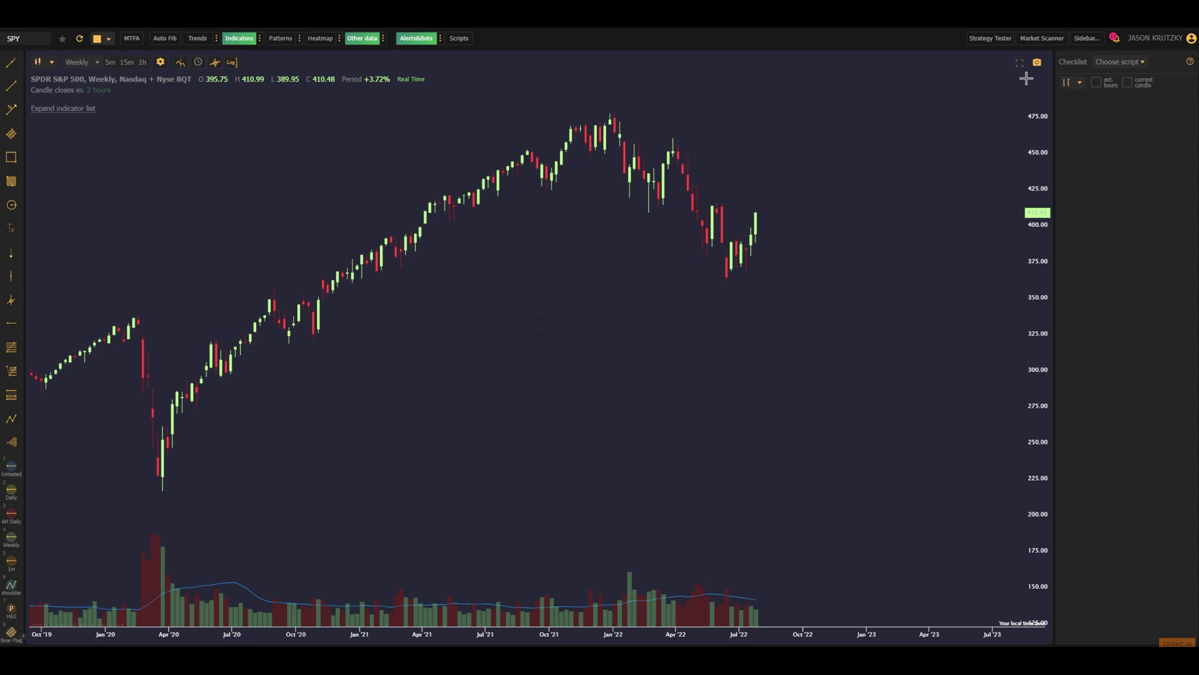
- Load the Bullish MA Cross script into the Smart Checklist
click(1120, 61)
text(bu)
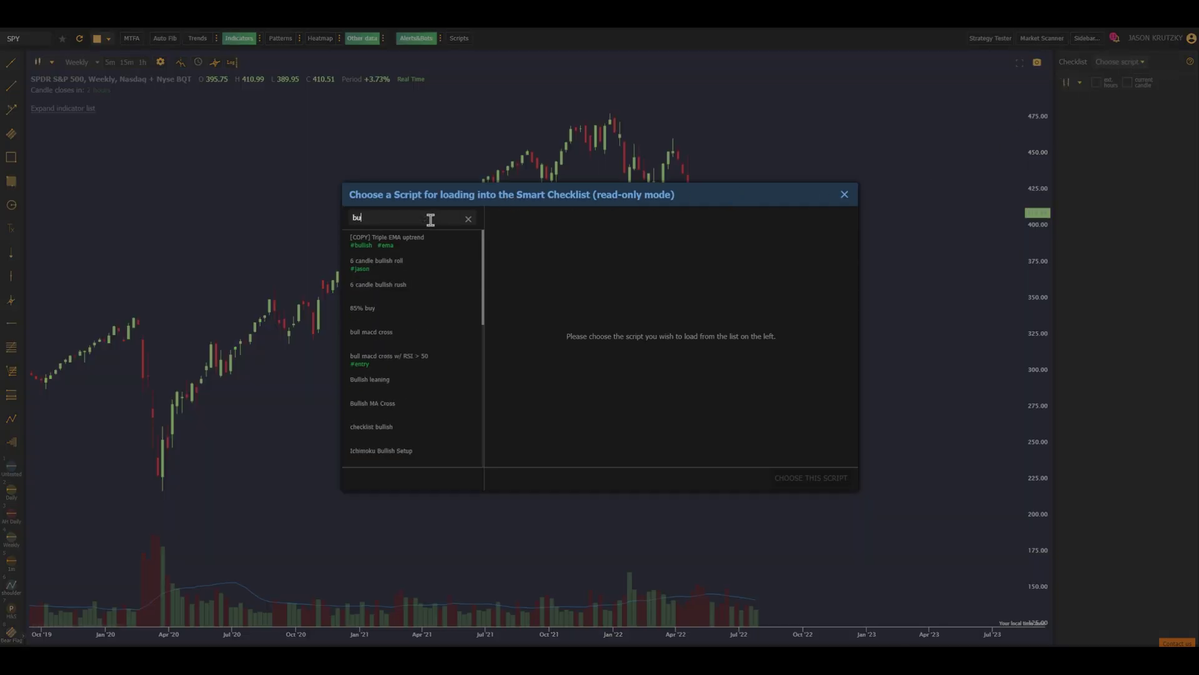
text(llish ma cro)
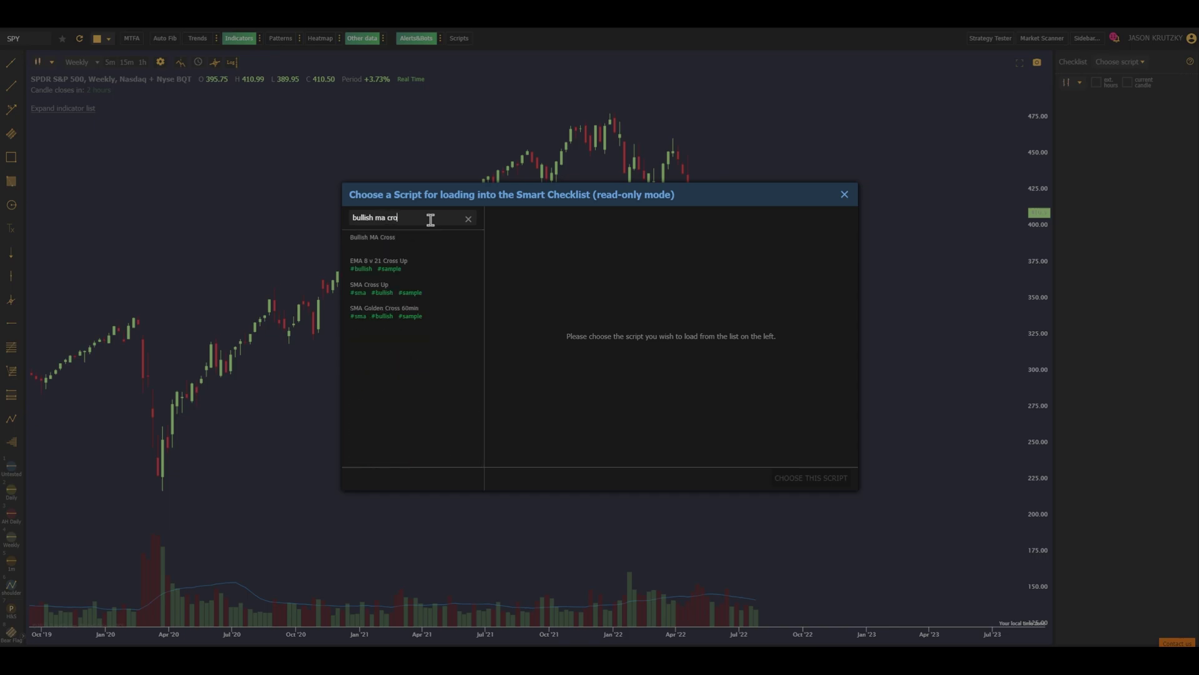
click(426, 243)
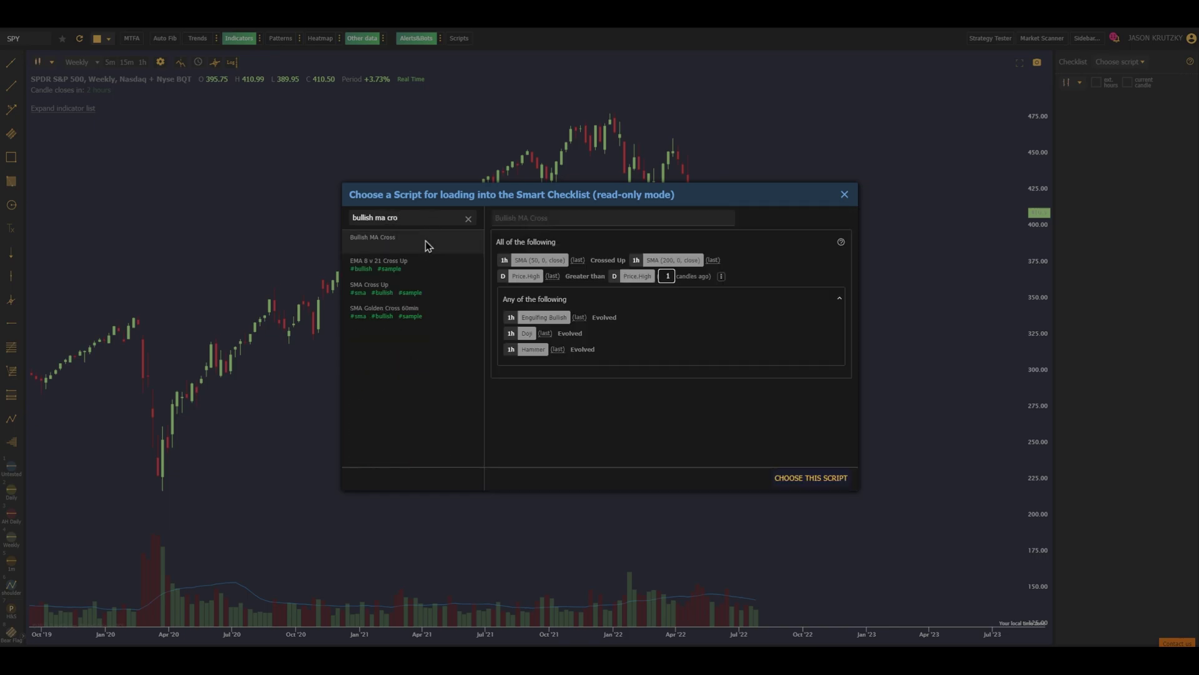
click(807, 477)
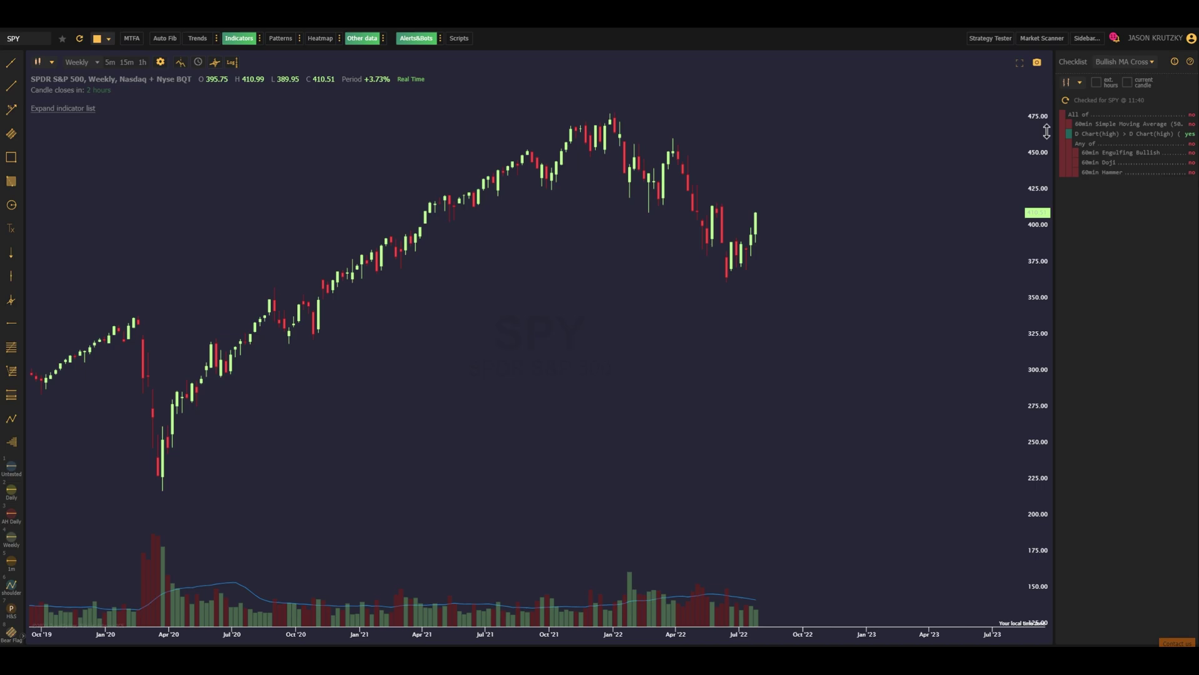